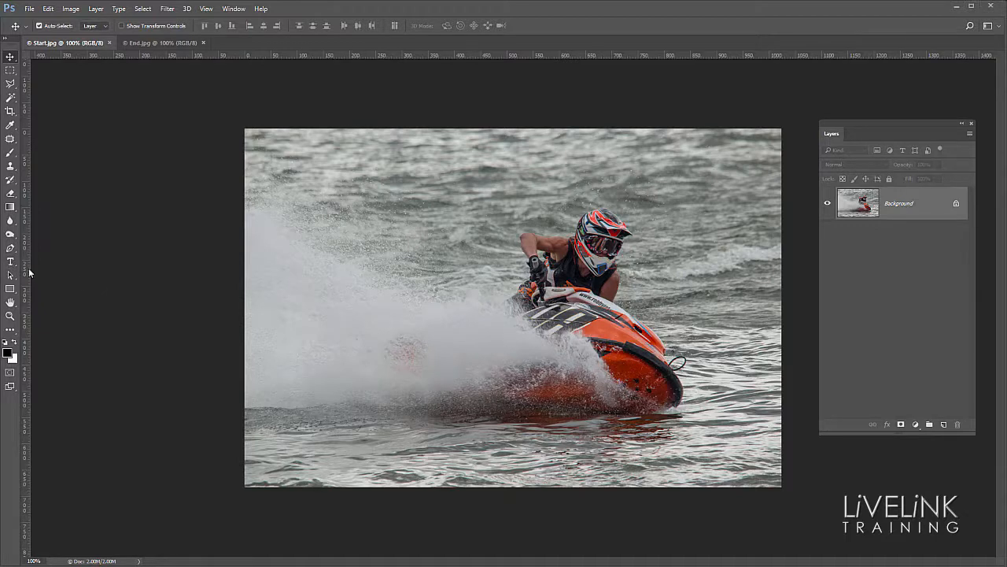
Step: Activate the Type tool and set its font to Impact
{"action": "key", "text": "t"}
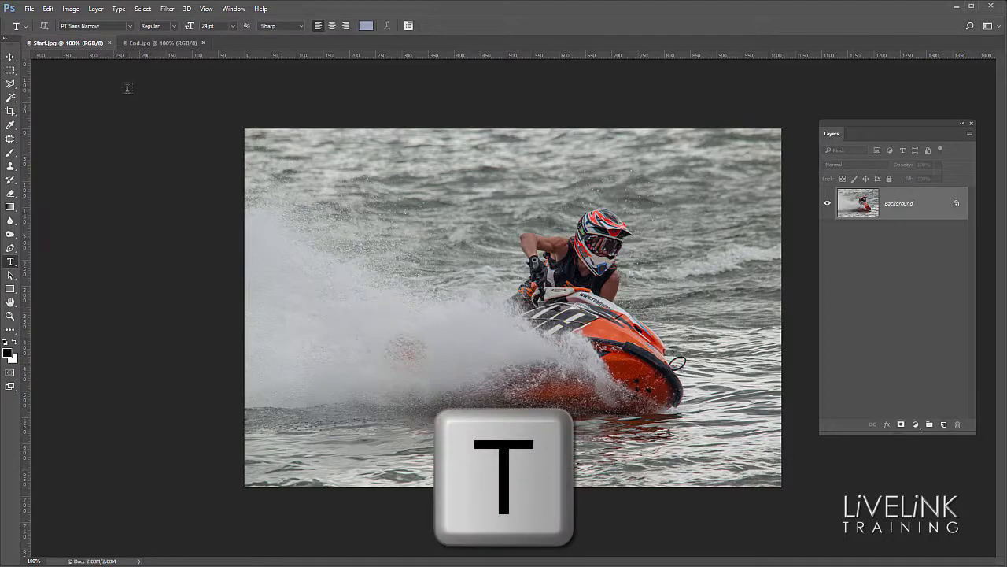
{"action": "left_click", "coordinate": [130, 27]}
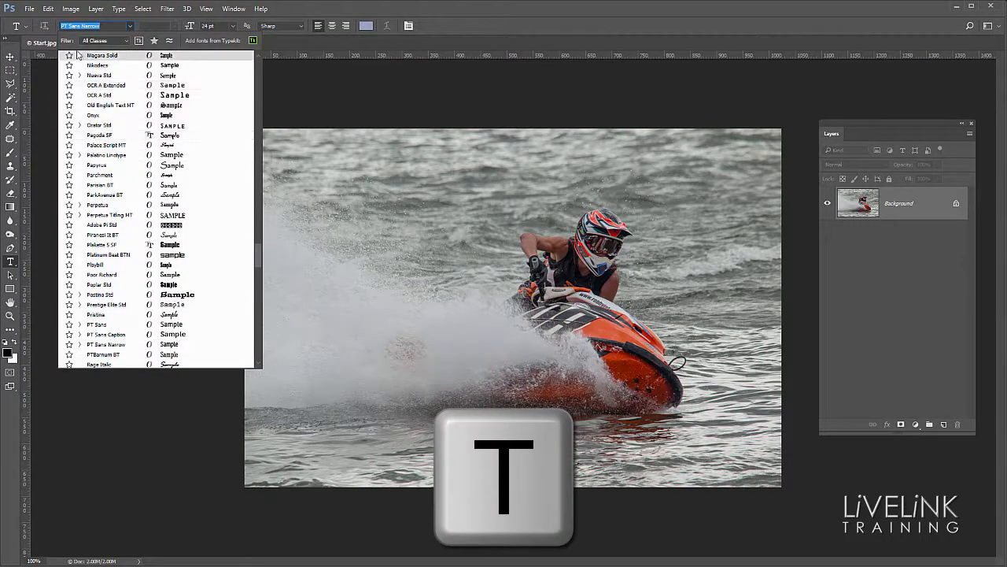
{"action": "type", "text": "im"}
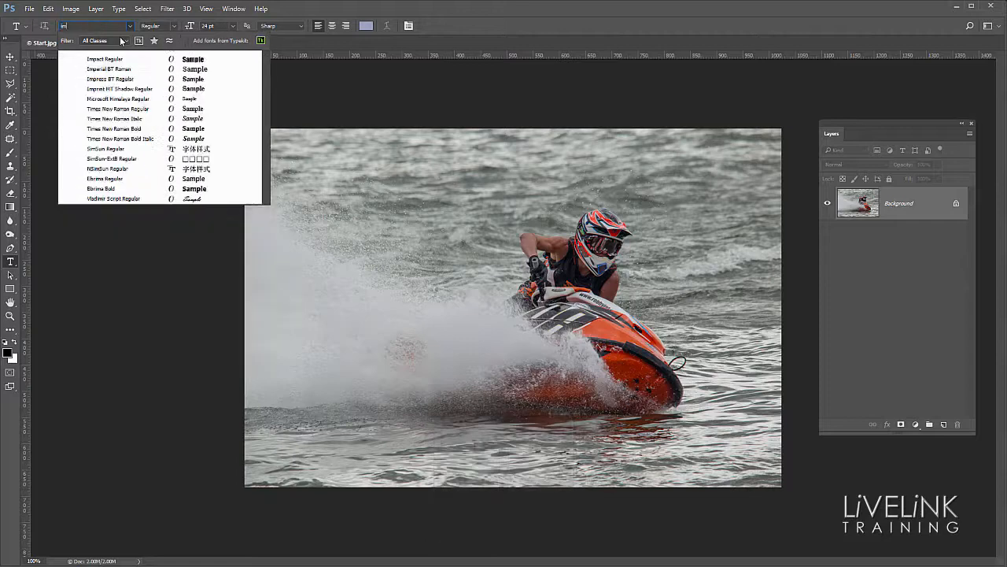
{"action": "type", "text": "pact"}
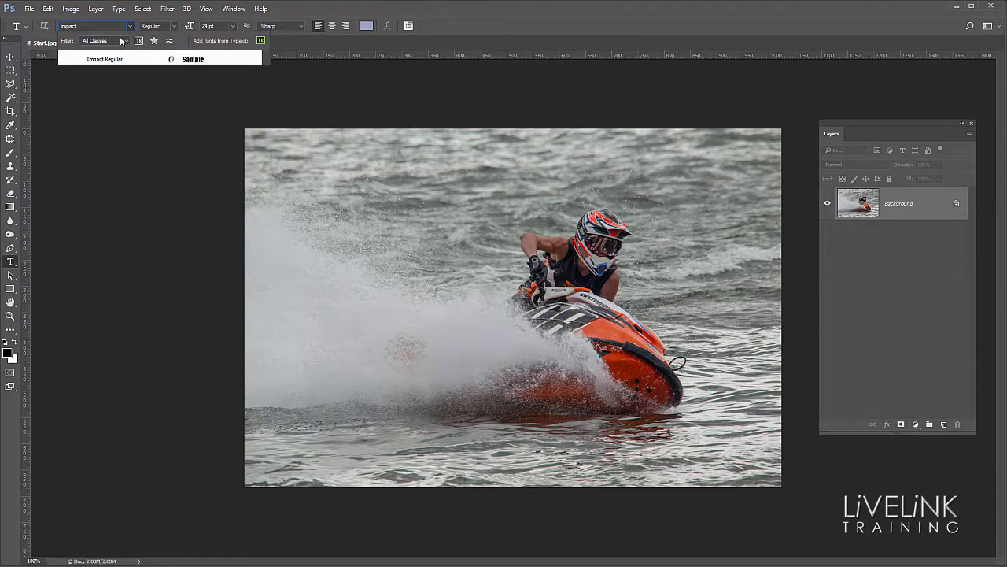
{"action": "left_click", "coordinate": [111, 59]}
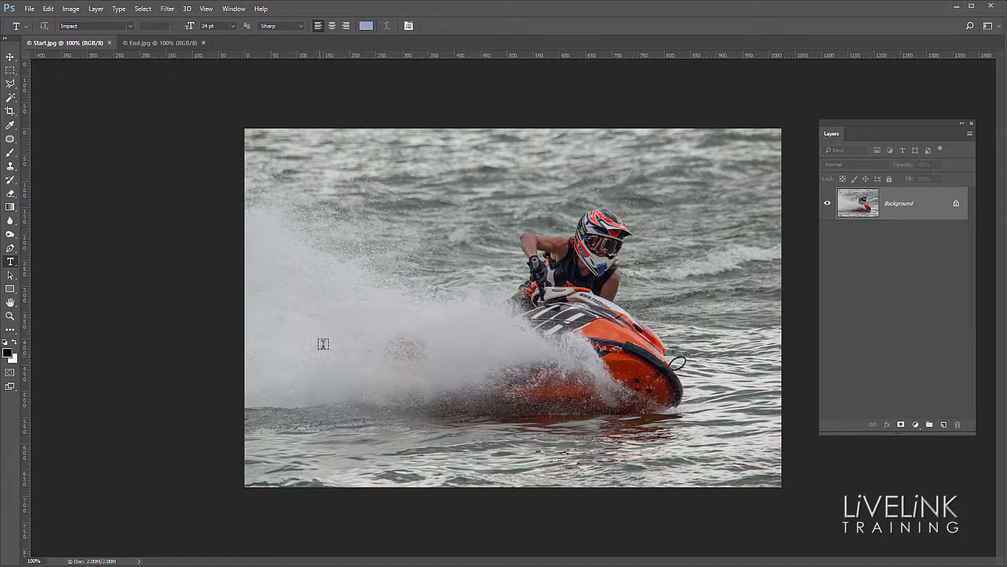
Step: Start a text layer over the spray and enter ZOOM at 72 pt
{"action": "left_click", "coordinate": [300, 333]}
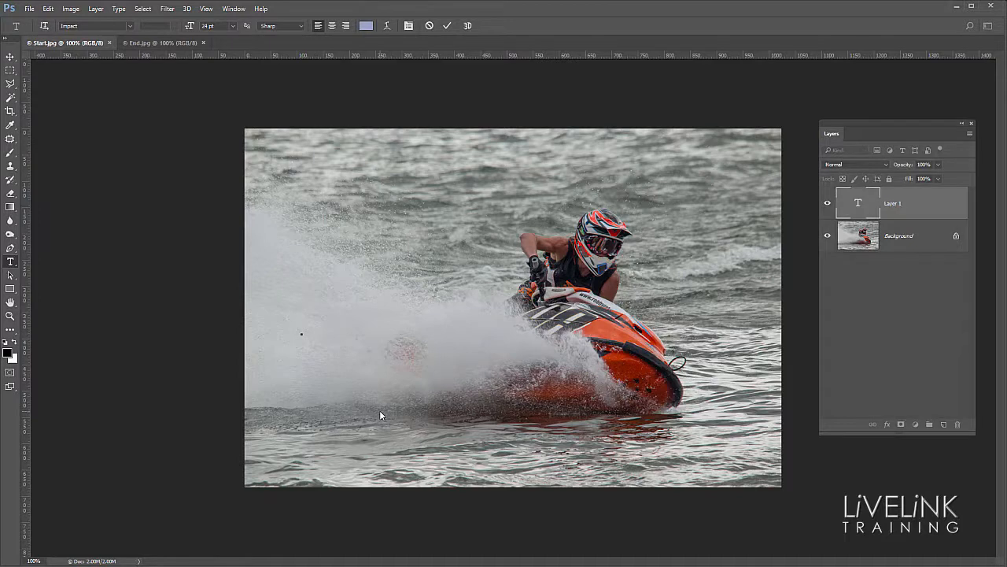
{"action": "left_click", "coordinate": [233, 26]}
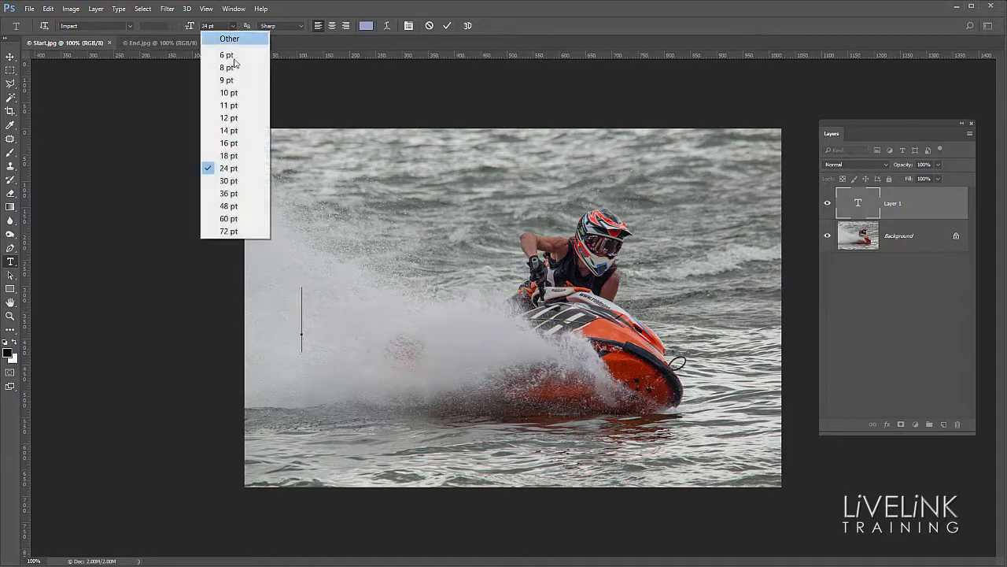
{"action": "left_click", "coordinate": [237, 231]}
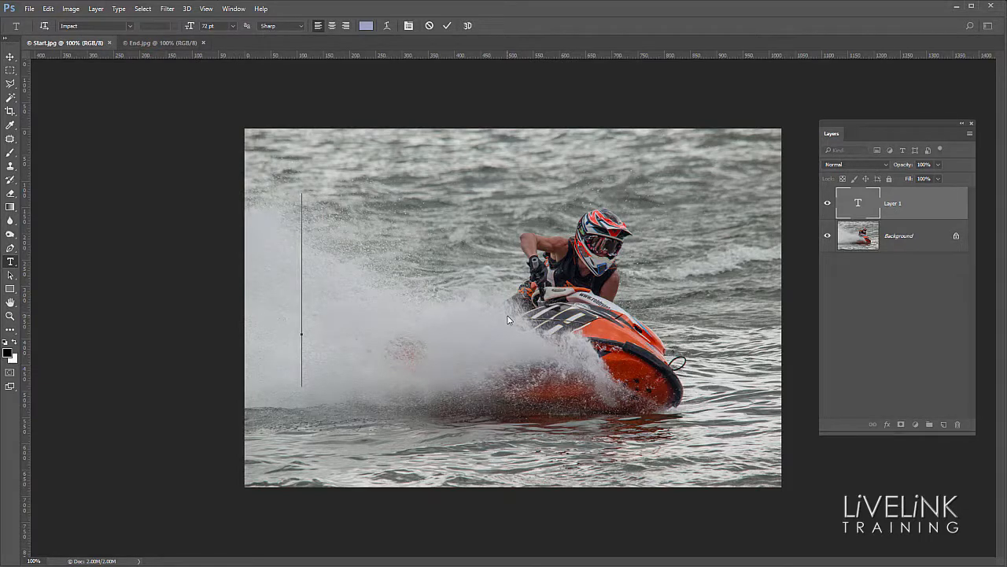
{"action": "type", "text": "ZOOM"}
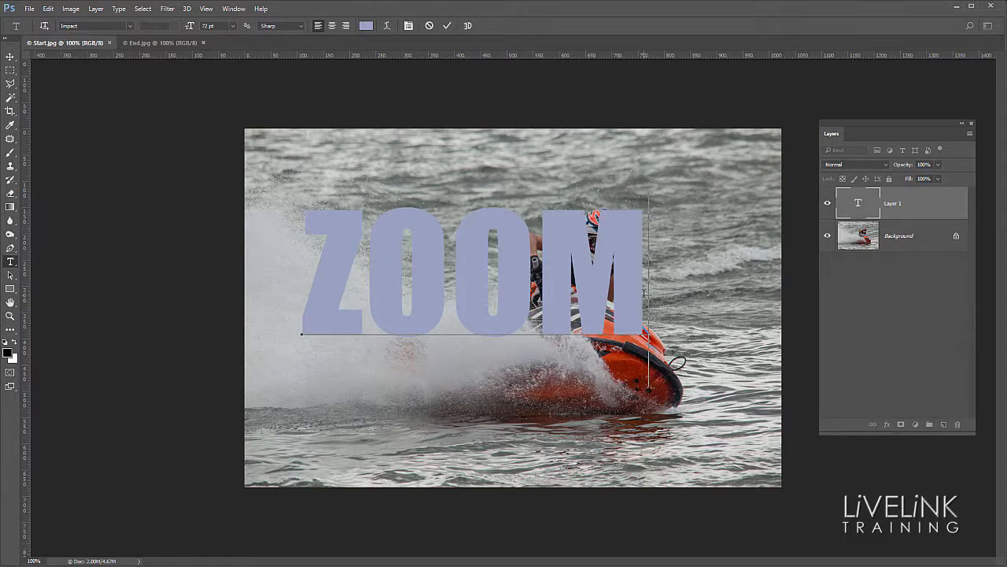
Step: Enlarge the whole ZOOM text to 100 pt and commit the text edit
{"action": "left_click_drag", "start_coordinate": [644, 293], "coordinate": [291, 301]}
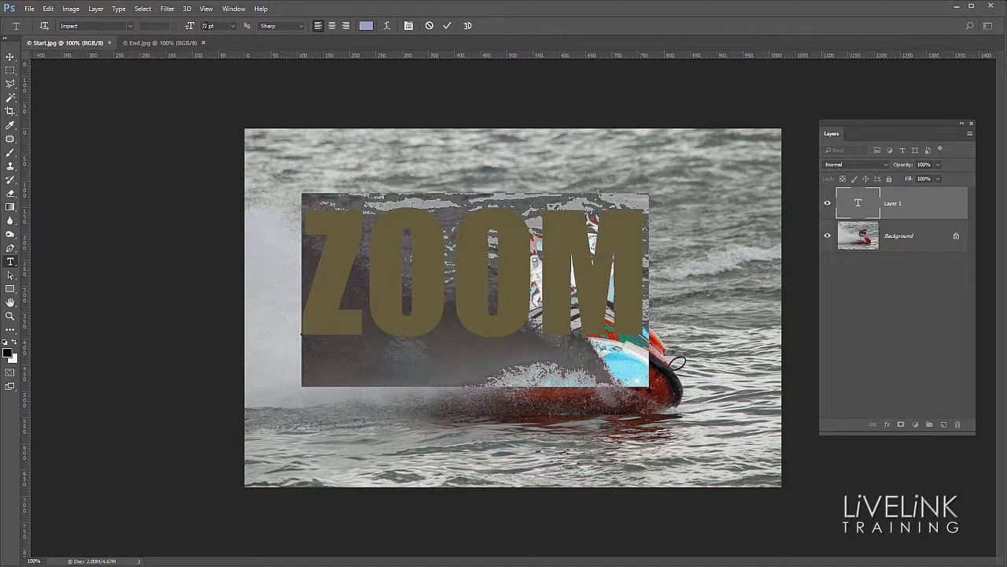
{"action": "left_click", "coordinate": [234, 26]}
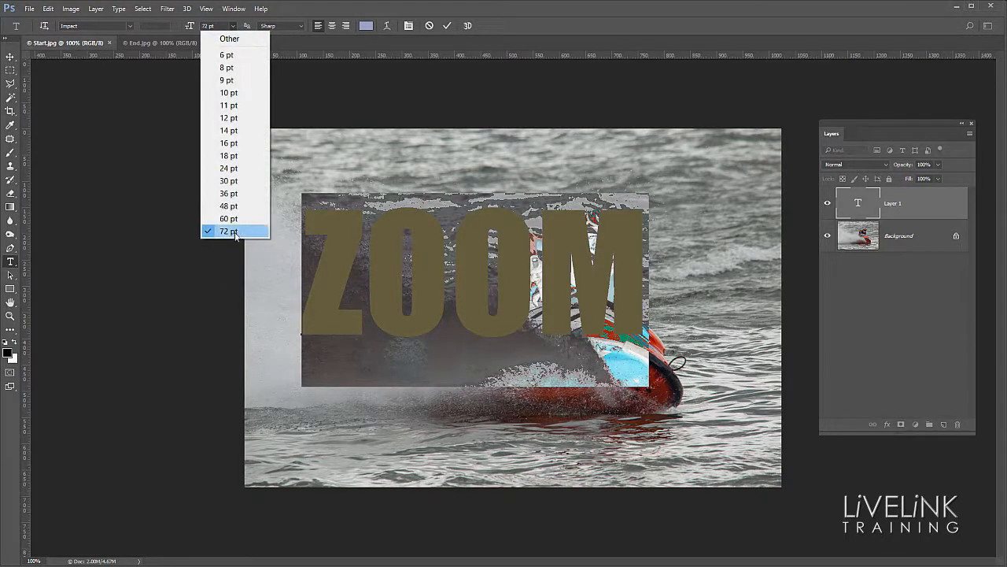
{"action": "left_click", "coordinate": [228, 27]}
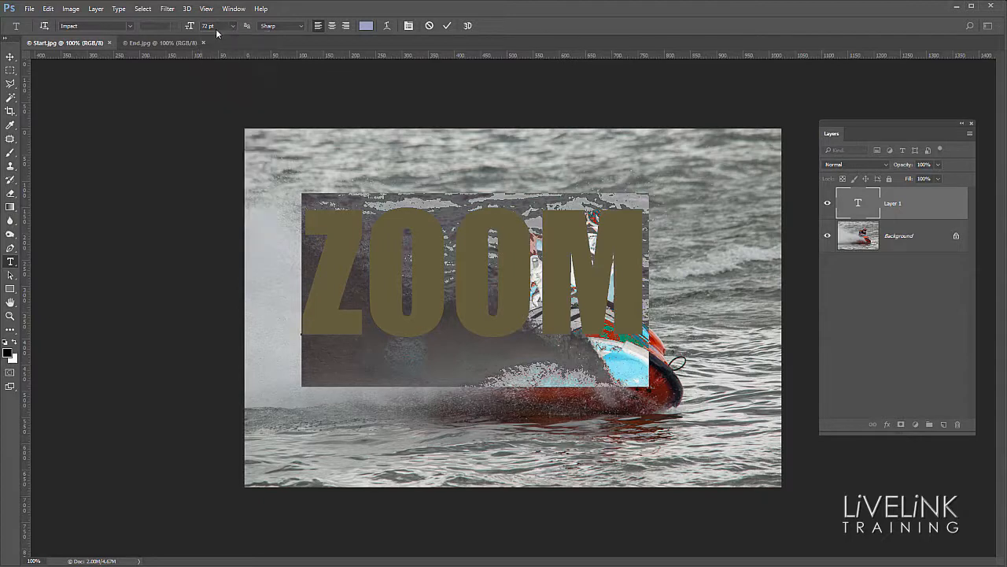
{"action": "left_click", "coordinate": [206, 26]}
{"action": "type", "text": "100"}
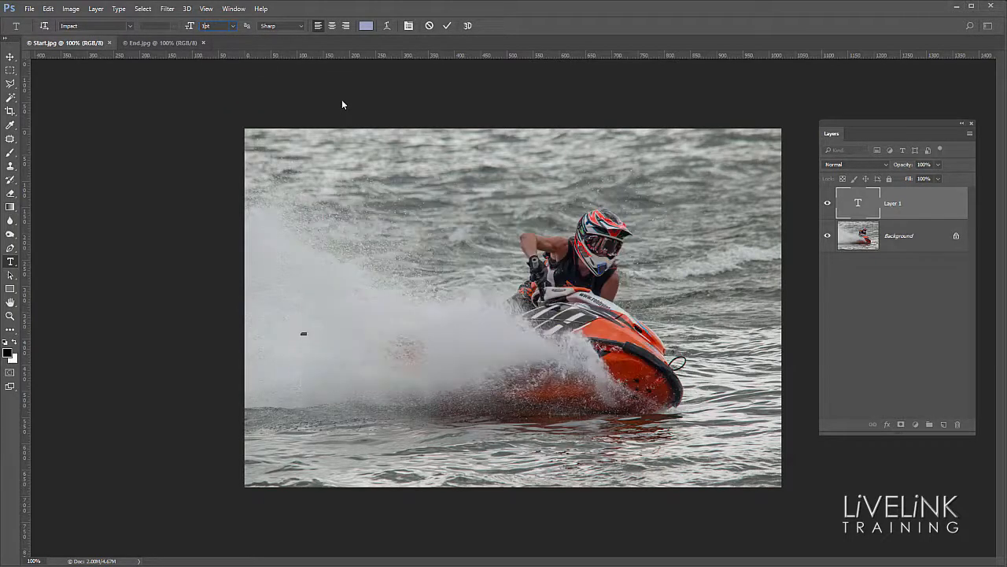
{"action": "left_click", "coordinate": [392, 432]}
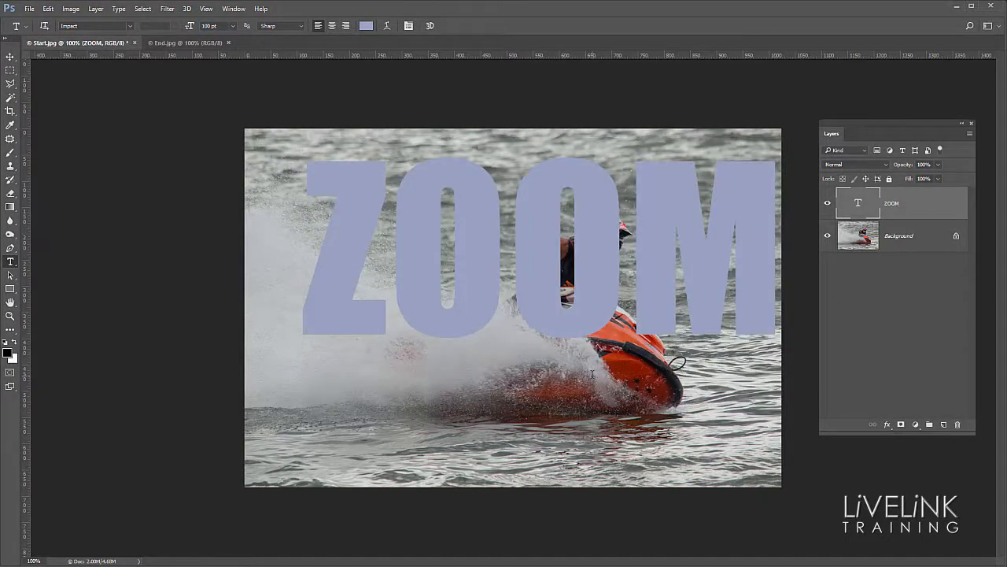
Step: Move the ZOOM text to the middle of the photo and rotate it about 19.5° counterclockwise with Free Transform
{"action": "key", "text": "v"}
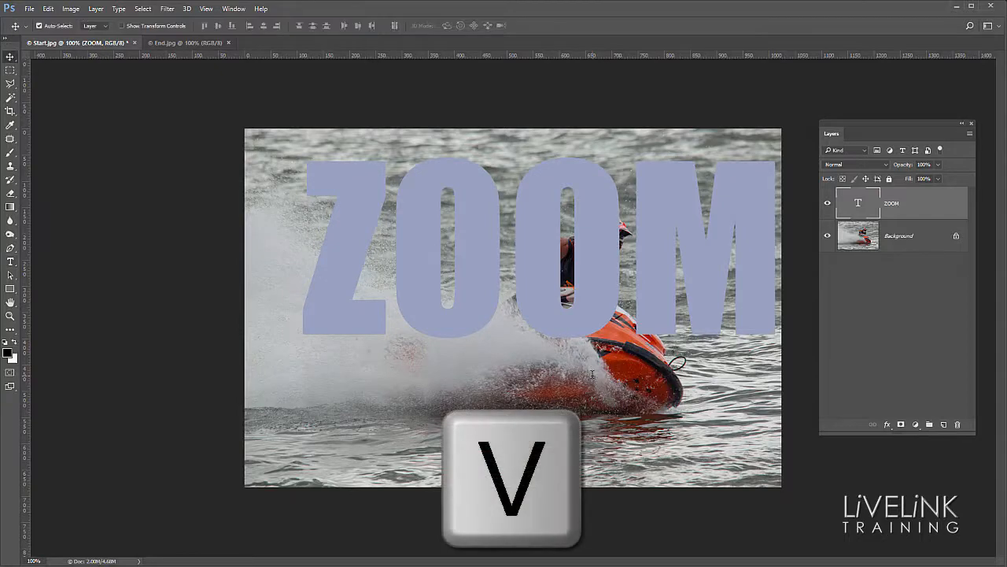
{"action": "left_click_drag", "start_coordinate": [485, 292], "coordinate": [466, 341]}
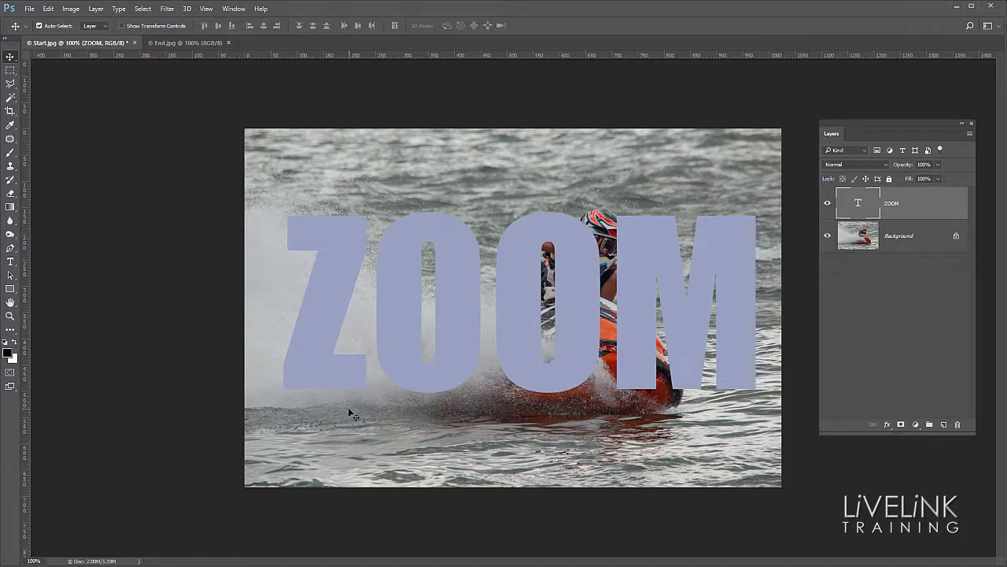
{"action": "key", "text": "ctrl"}
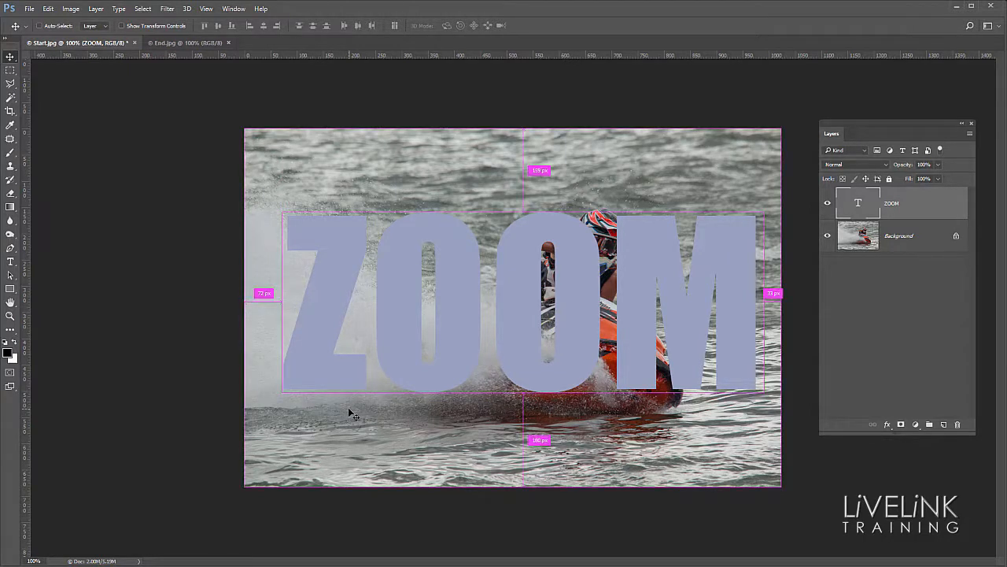
{"action": "key", "text": "ctrl+t"}
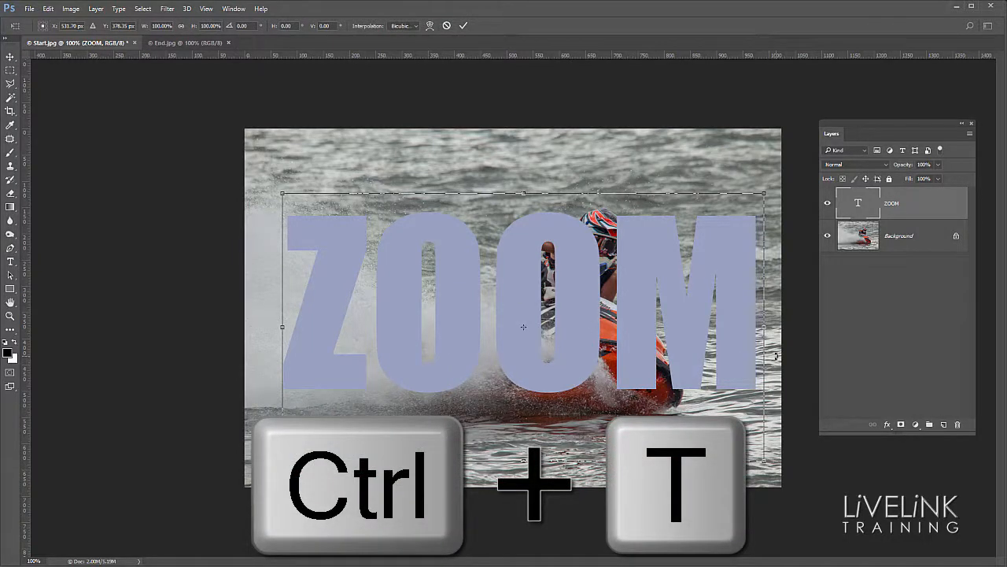
{"action": "left_click_drag", "start_coordinate": [776, 355], "coordinate": [764, 272]}
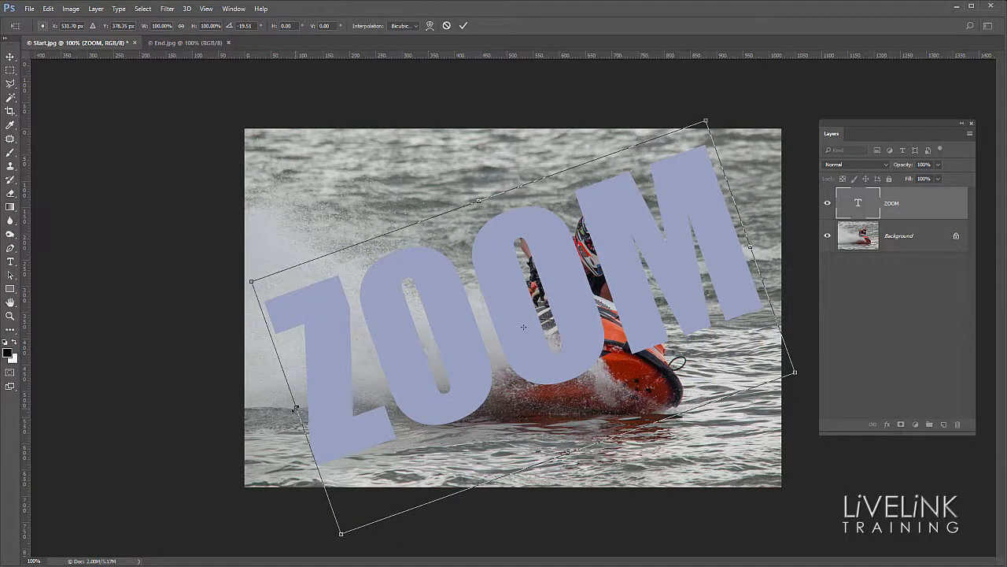
Step: Stretch the tilted ZOOM text to about 120% width and 116% height, reposition it across the photo, and apply the transform
{"action": "left_click_drag", "start_coordinate": [296, 407], "coordinate": [259, 421]}
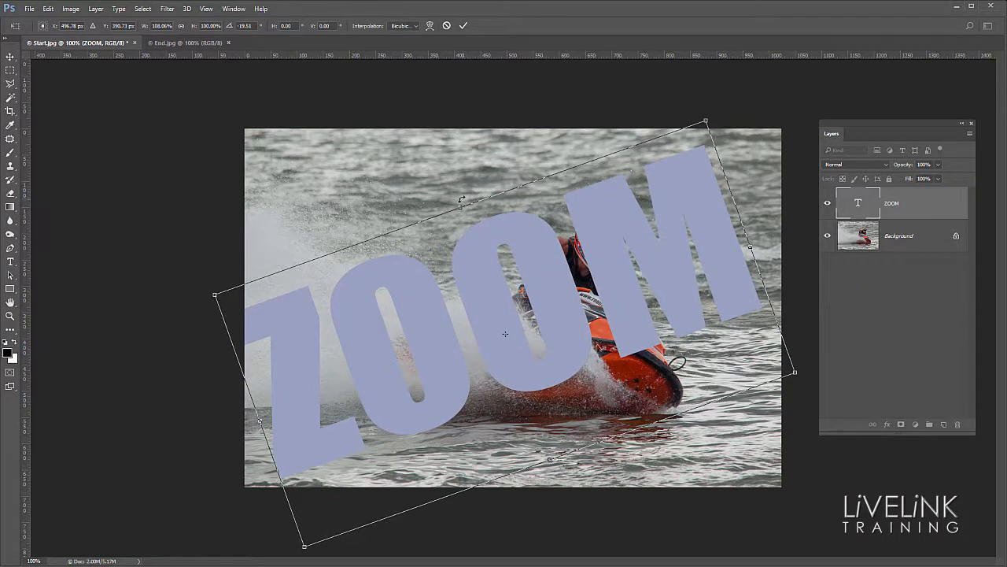
{"action": "left_click_drag", "start_coordinate": [460, 203], "coordinate": [446, 167]}
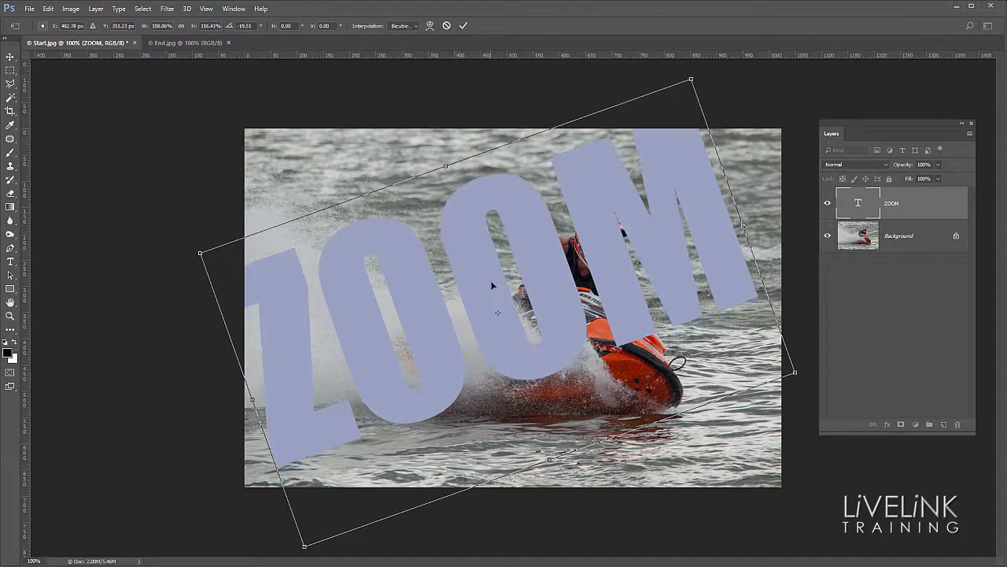
{"action": "left_click_drag", "start_coordinate": [492, 286], "coordinate": [526, 308]}
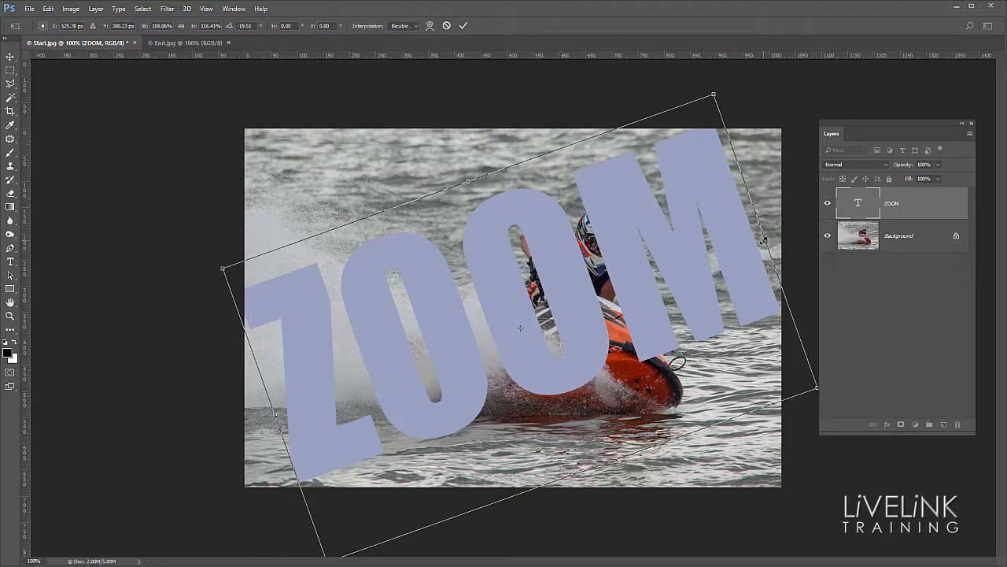
{"action": "left_click_drag", "start_coordinate": [766, 240], "coordinate": [812, 203]}
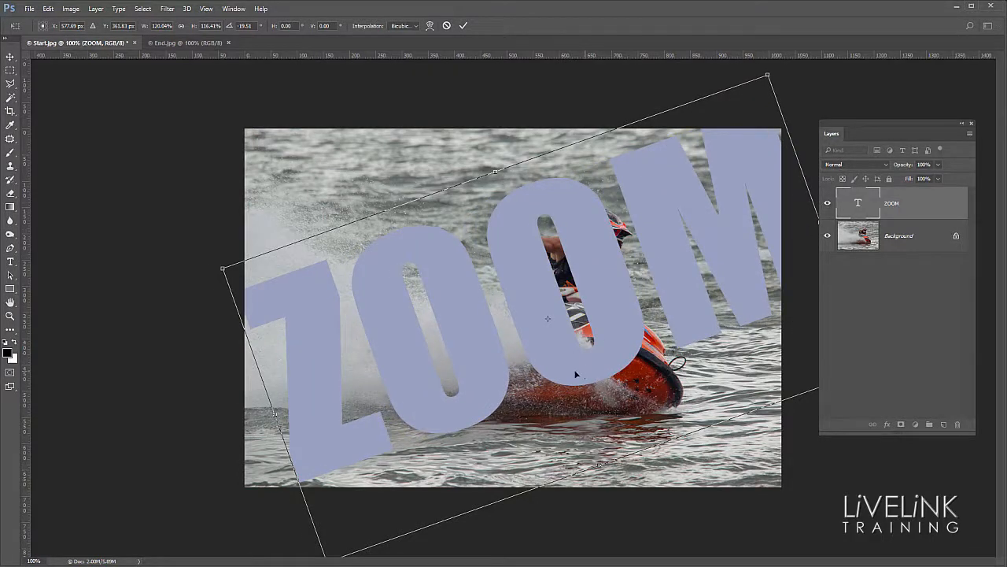
{"action": "mouse_move", "coordinate": [579, 374]}
{"action": "left_mouse_down"}
{"action": "mouse_move", "coordinate": [540, 390]}
{"action": "mouse_move", "coordinate": [590, 369]}
{"action": "left_mouse_up"}
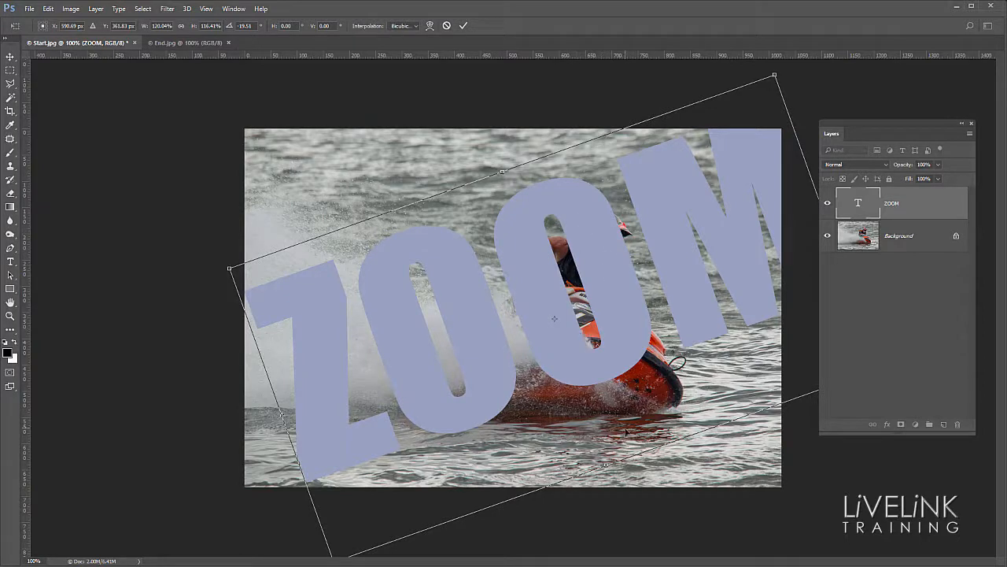
{"action": "key", "text": "Return"}
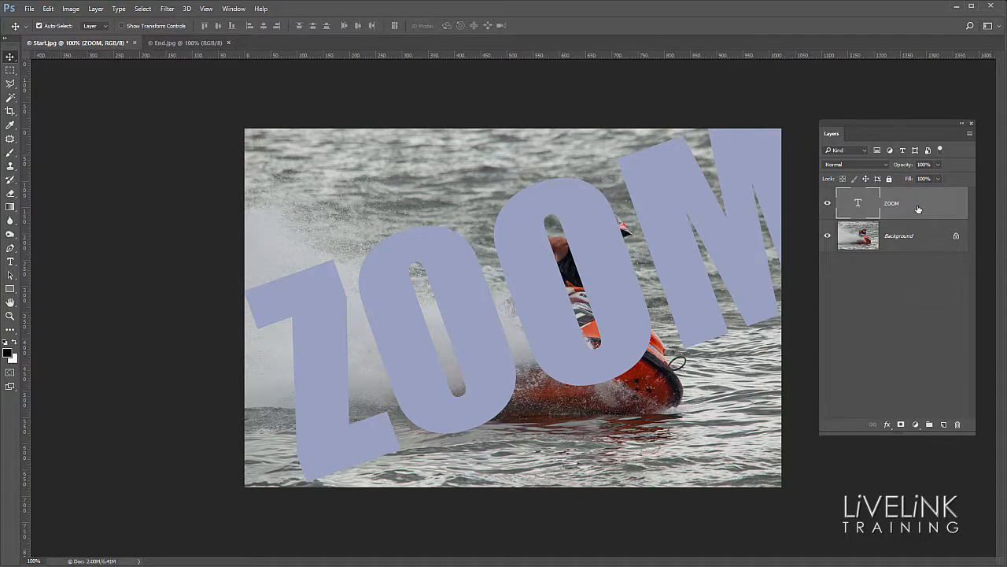
Step: Unlock the Background layer and move the ZOOM text layer beneath it
{"action": "left_click_drag", "start_coordinate": [917, 209], "coordinate": [919, 336]}
{"action": "left_click_drag", "start_coordinate": [956, 238], "coordinate": [960, 424]}
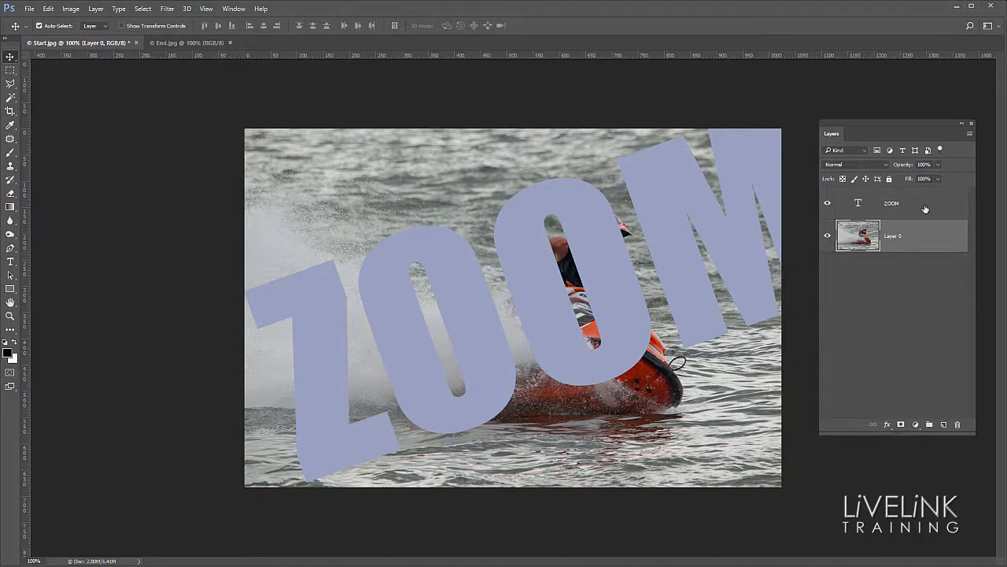
{"action": "left_click_drag", "start_coordinate": [921, 208], "coordinate": [918, 283]}
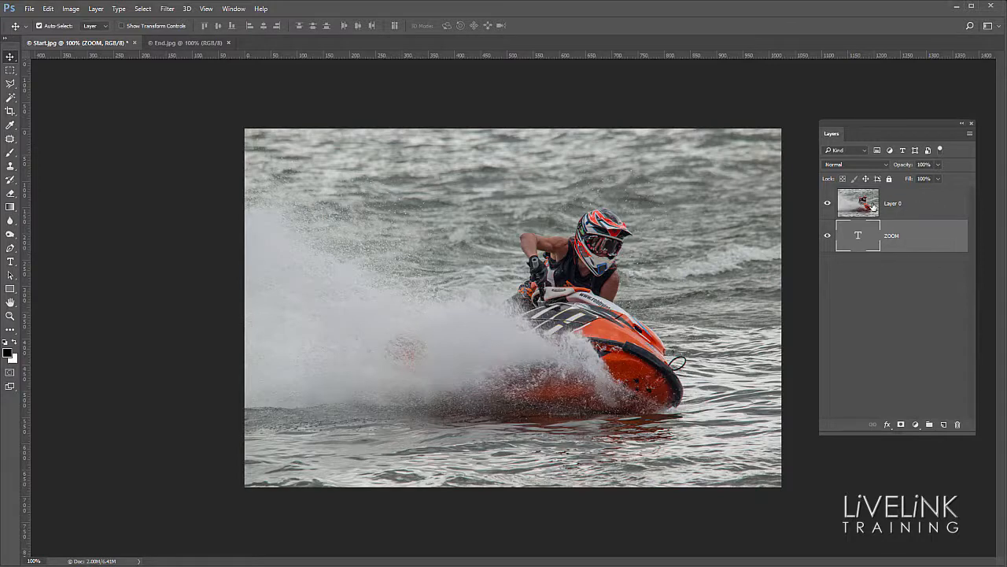
Step: Clip the photo layer to the ZOOM text layer with a clipping mask and shift the photo slightly left inside the letters
{"action": "left_click", "coordinate": [922, 207]}
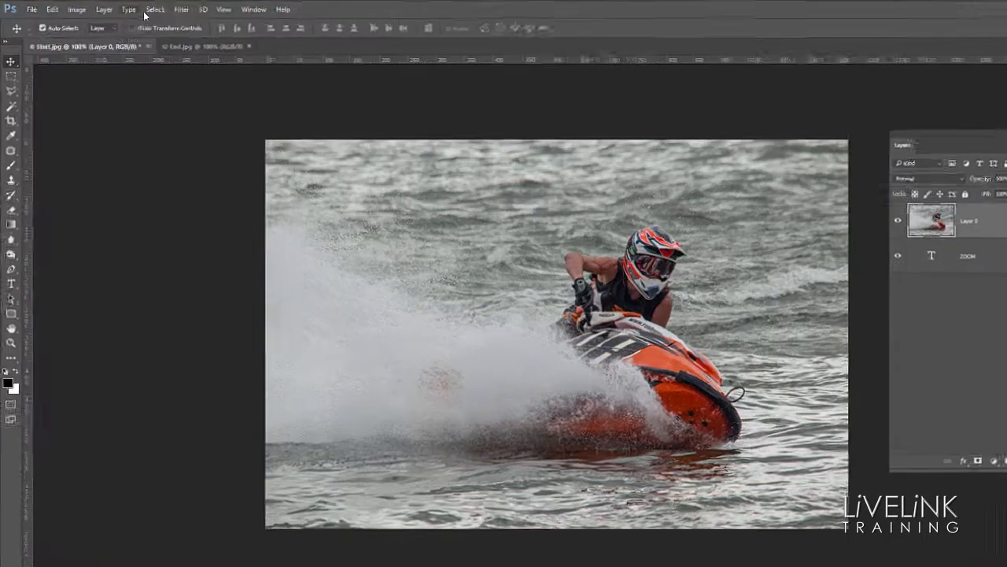
{"action": "left_click", "coordinate": [103, 8]}
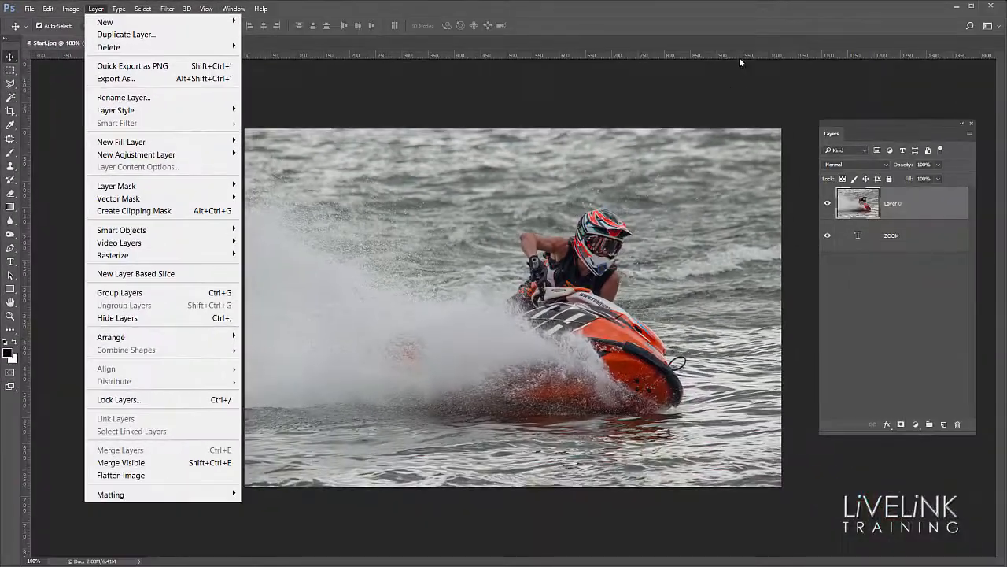
{"action": "left_click", "coordinate": [742, 61]}
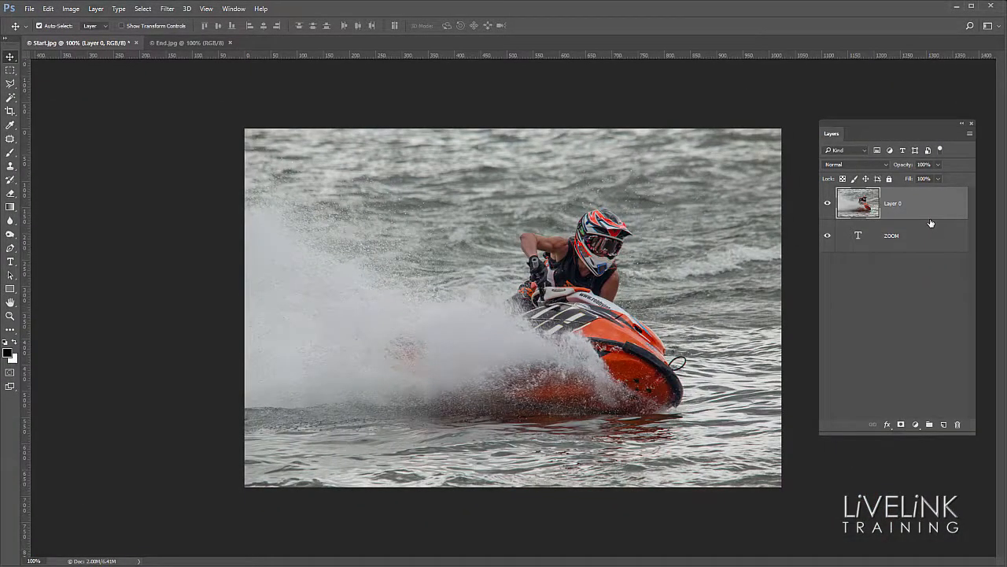
{"action": "key", "text": "alt"}
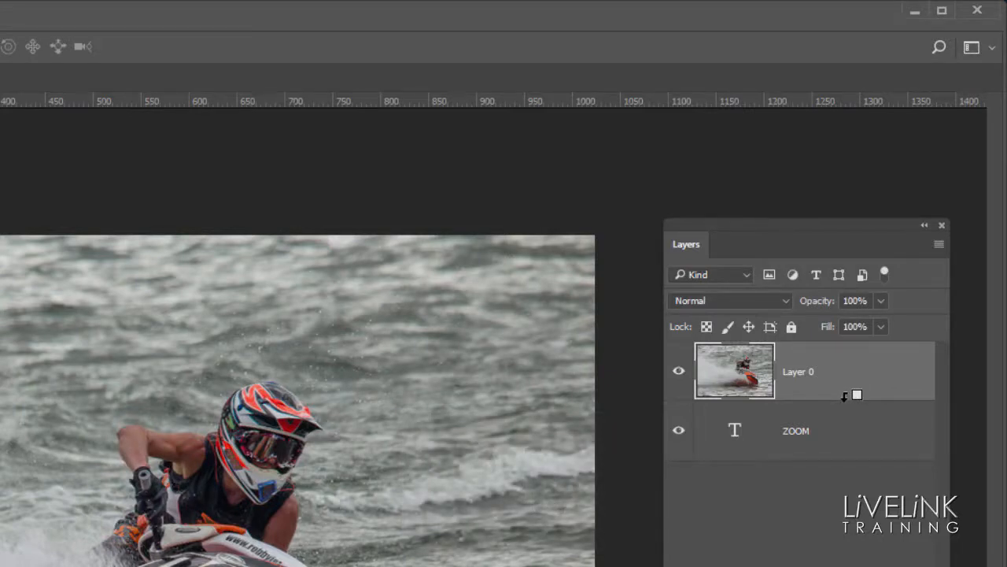
{"action": "left_click", "coordinate": [847, 396], "text": "alt"}
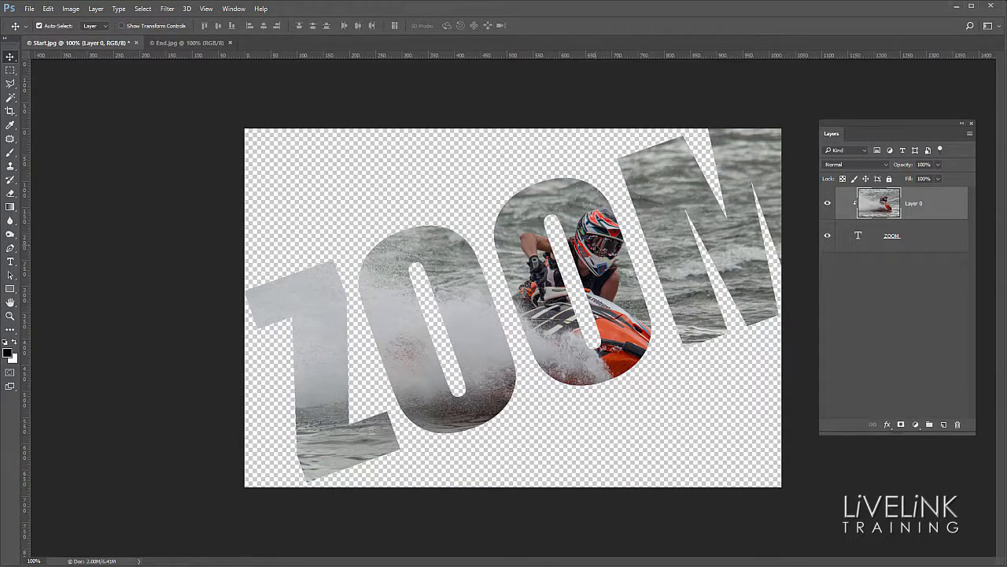
{"action": "left_click_drag", "start_coordinate": [602, 248], "coordinate": [599, 221]}
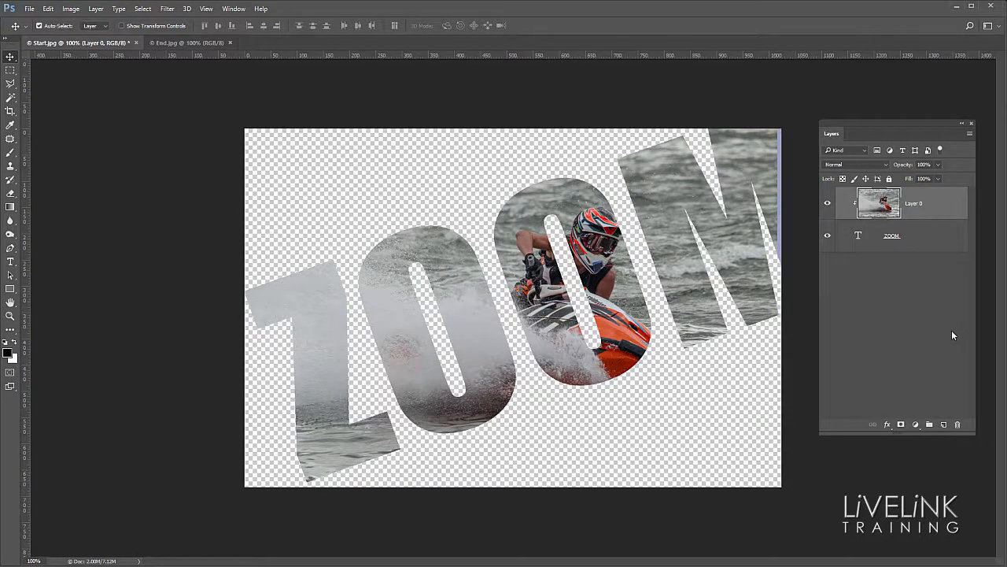
Step: Add a Drop Shadow to the ZOOM text layer with about 67% opacity, -135° angle, 21 px distance, 10% spread and 7 px size
{"action": "left_click", "coordinate": [926, 245]}
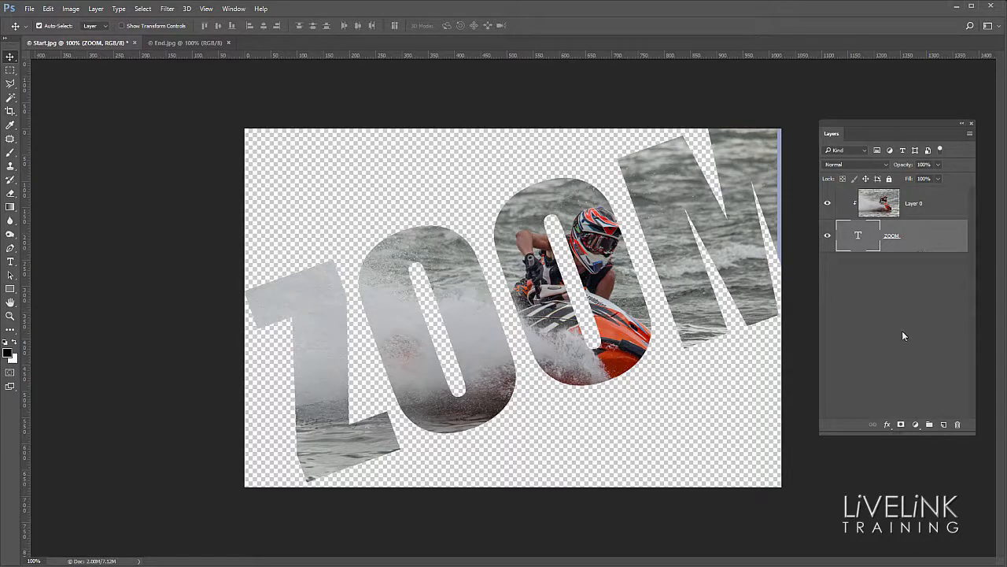
{"action": "left_click", "coordinate": [886, 425]}
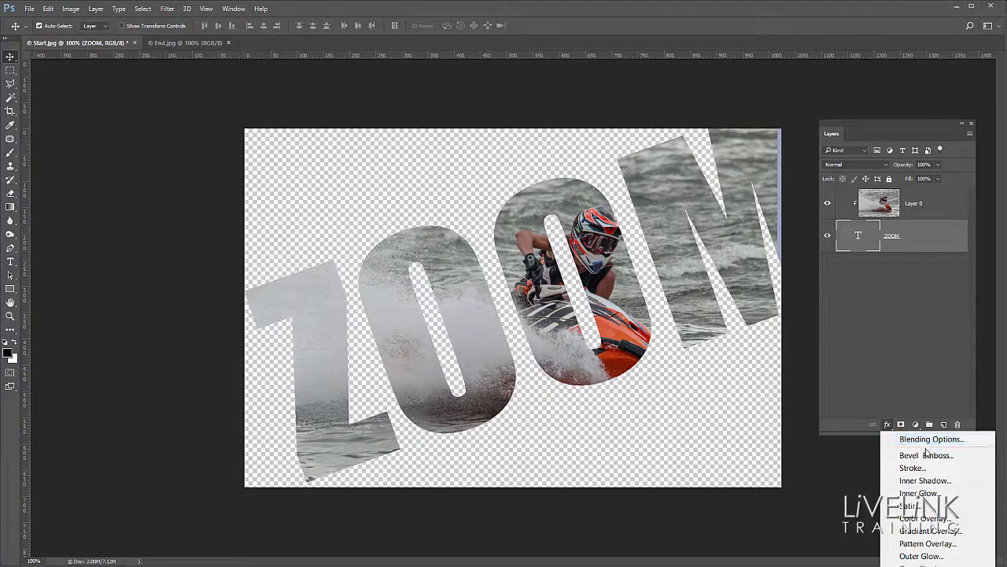
{"action": "left_click", "coordinate": [922, 564]}
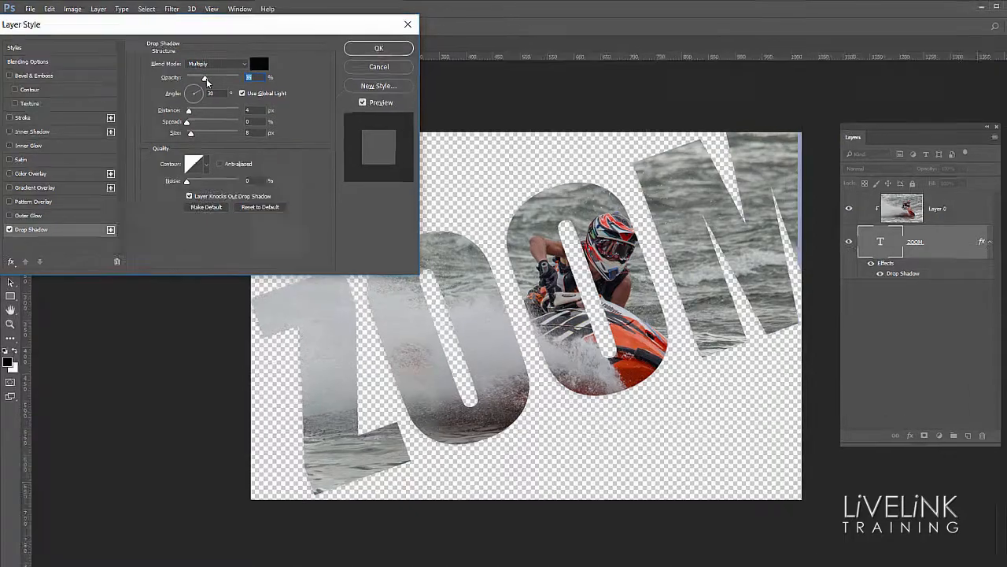
{"action": "left_click_drag", "start_coordinate": [199, 77], "coordinate": [201, 77]}
{"action": "left_click_drag", "start_coordinate": [357, 135], "coordinate": [362, 136]}
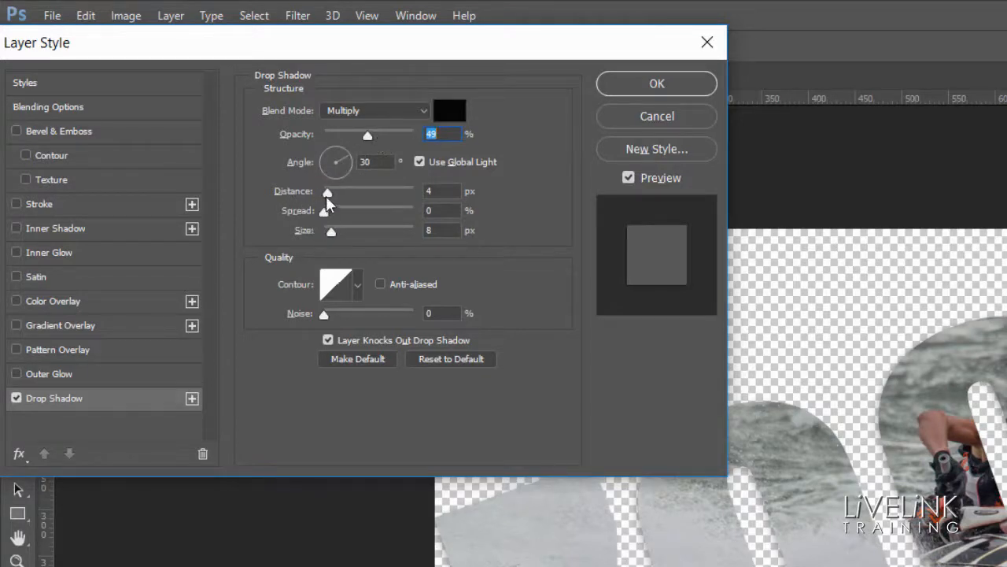
{"action": "left_click_drag", "start_coordinate": [326, 194], "coordinate": [338, 232]}
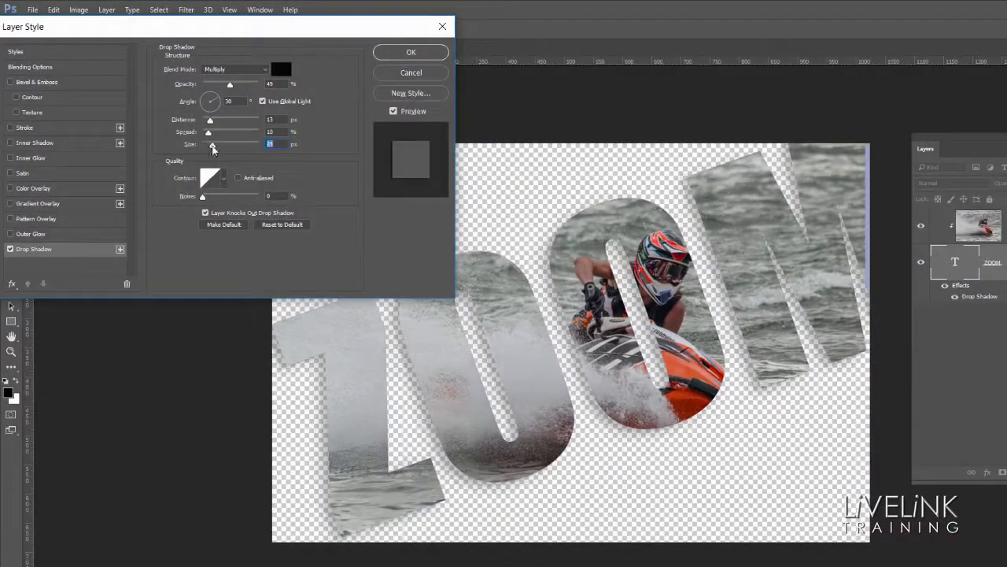
{"action": "left_click_drag", "start_coordinate": [212, 148], "coordinate": [207, 146]}
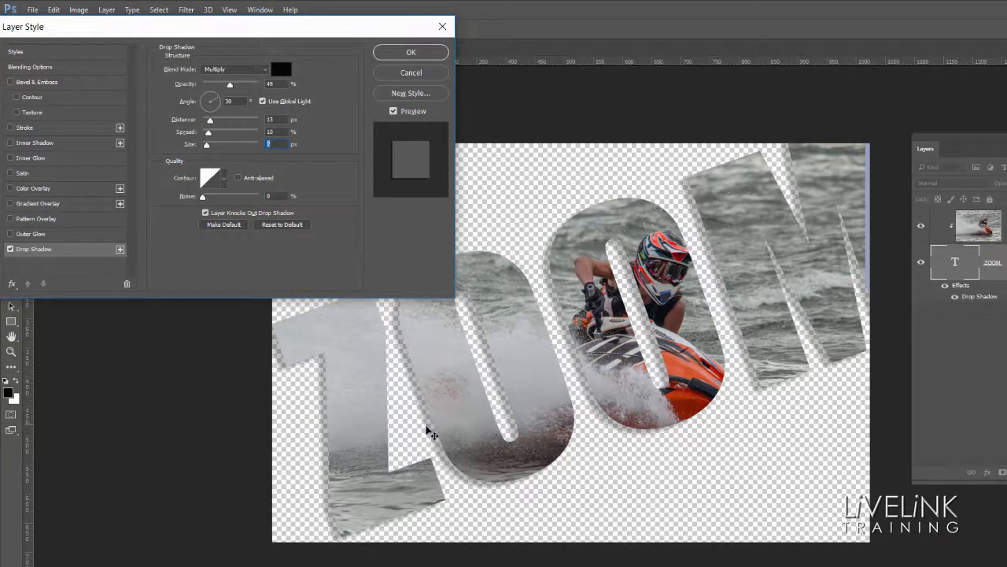
{"action": "left_click_drag", "start_coordinate": [427, 427], "coordinate": [461, 411]}
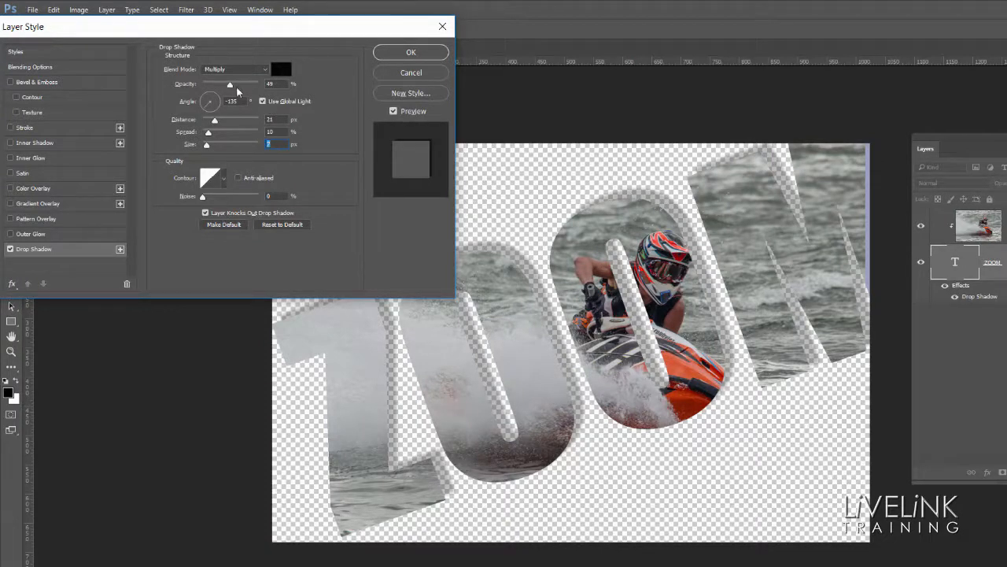
{"action": "mouse_move", "coordinate": [230, 86]}
{"action": "left_mouse_down"}
{"action": "mouse_move", "coordinate": [248, 87]}
{"action": "mouse_move", "coordinate": [241, 91]}
{"action": "left_mouse_up"}
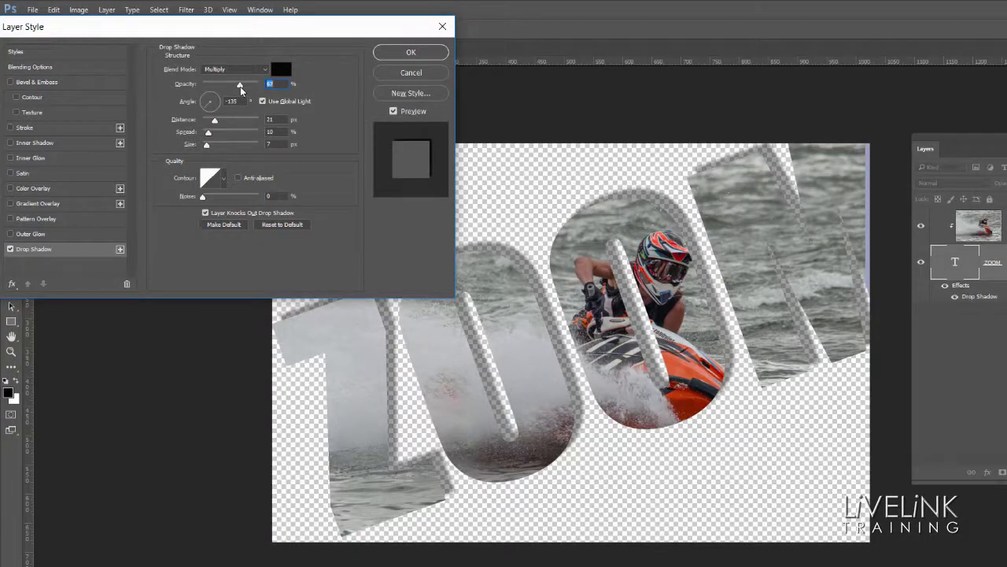
Step: Add a Chisel Hard Bevel & Emboss to the ZOOM text with 313% depth, a small size and slight softening, and apply the layer styles
{"action": "left_click", "coordinate": [75, 83]}
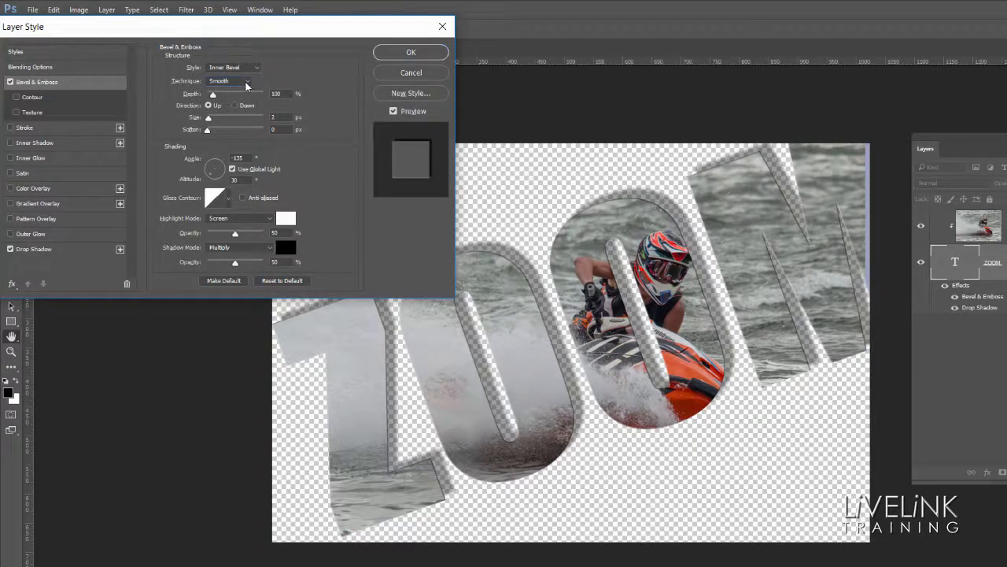
{"action": "left_click", "coordinate": [247, 81]}
{"action": "left_click", "coordinate": [240, 98]}
{"action": "left_click", "coordinate": [213, 96]}
{"action": "mouse_move", "coordinate": [217, 101]}
{"action": "left_mouse_down"}
{"action": "mouse_move", "coordinate": [231, 103]}
{"action": "mouse_move", "coordinate": [211, 120]}
{"action": "mouse_move", "coordinate": [223, 119]}
{"action": "left_mouse_up"}
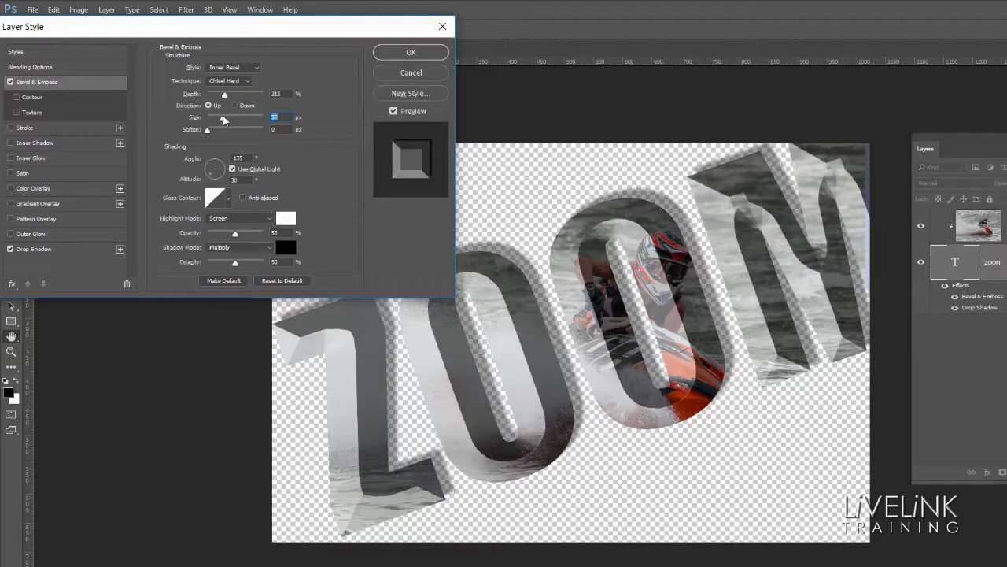
{"action": "left_click_drag", "start_coordinate": [224, 119], "coordinate": [213, 120]}
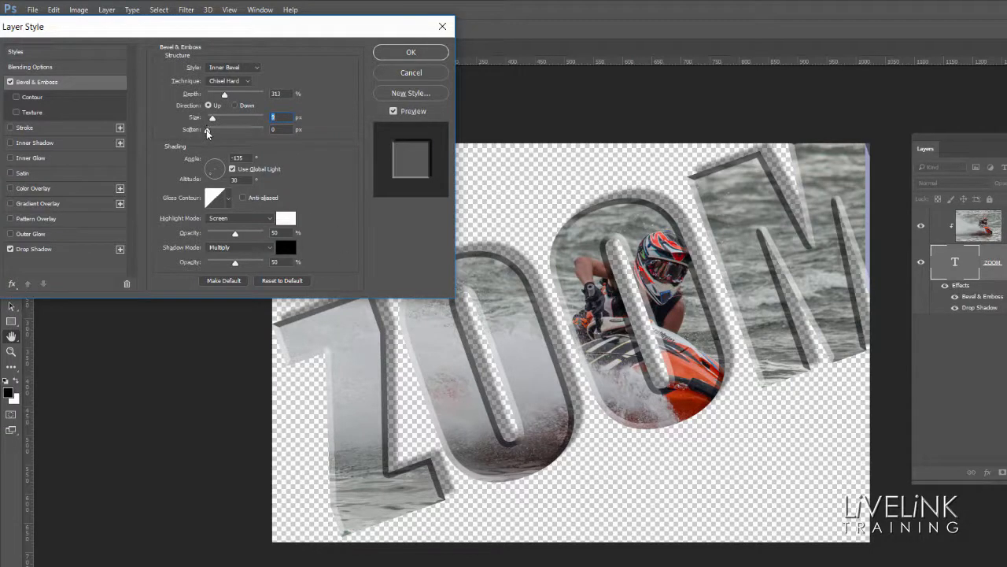
{"action": "mouse_move", "coordinate": [209, 133]}
{"action": "left_mouse_down"}
{"action": "mouse_move", "coordinate": [231, 129]}
{"action": "mouse_move", "coordinate": [216, 129]}
{"action": "left_mouse_up"}
{"action": "left_click", "coordinate": [410, 54]}
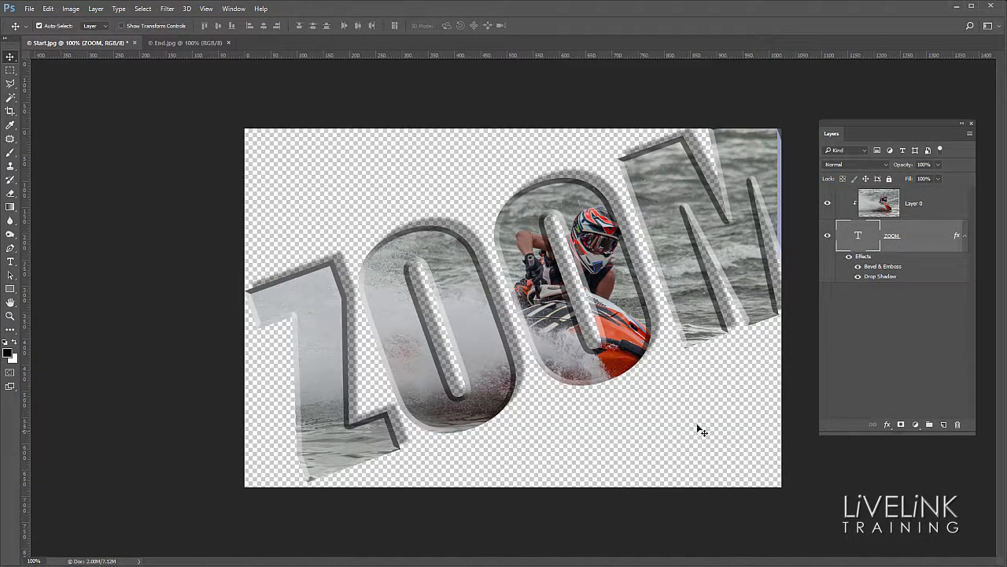
Step: Duplicate the clipped photo layer and move the copy beneath the ZOOM text layer as the background
{"action": "left_click", "coordinate": [945, 211]}
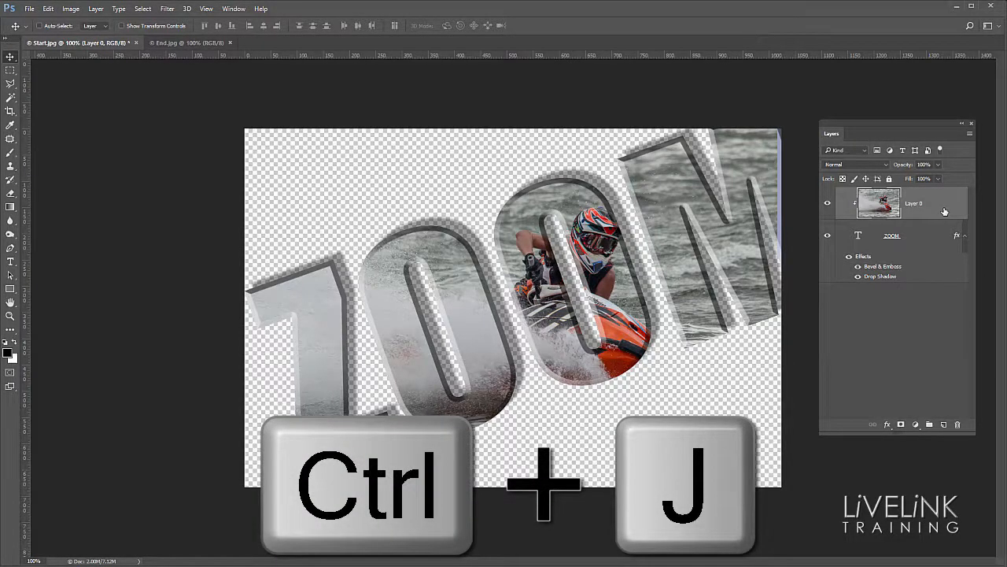
{"action": "key", "text": "ctrl+j"}
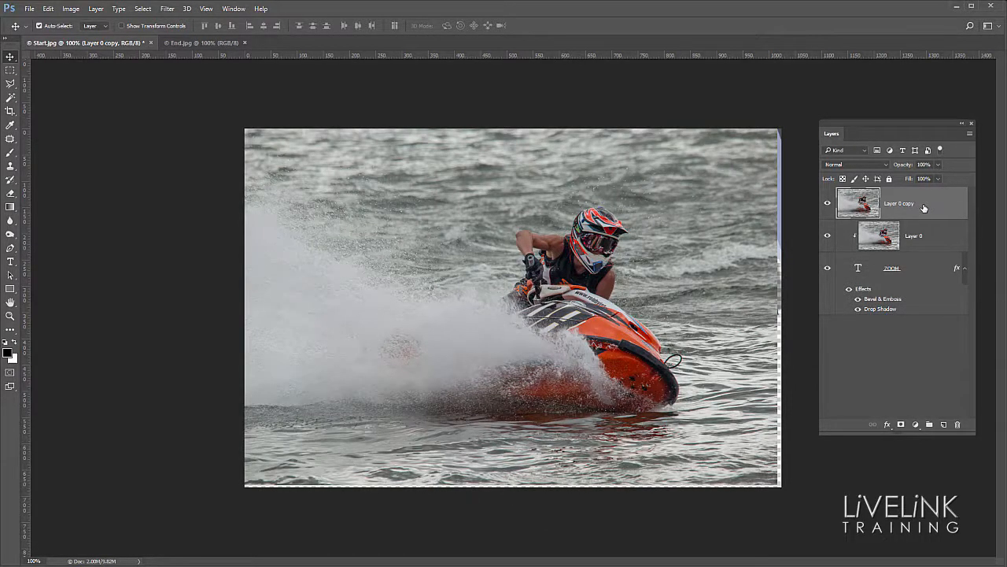
{"action": "left_click_drag", "start_coordinate": [932, 206], "coordinate": [927, 334]}
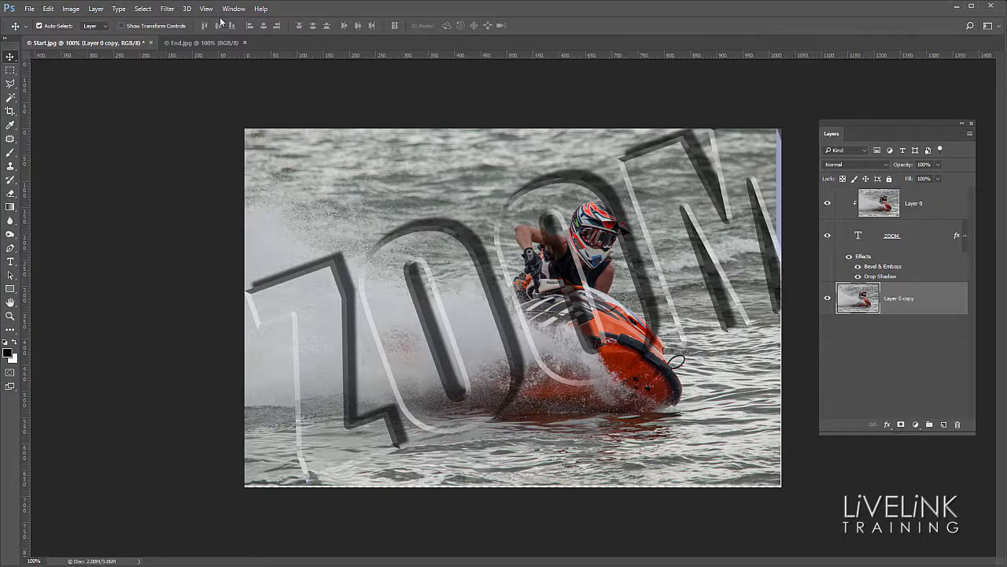
Step: Apply a Radial Blur to the background photo copy using the Zoom method, amount 100, with the blur center slightly up and right of the middle
{"action": "left_click", "coordinate": [167, 8]}
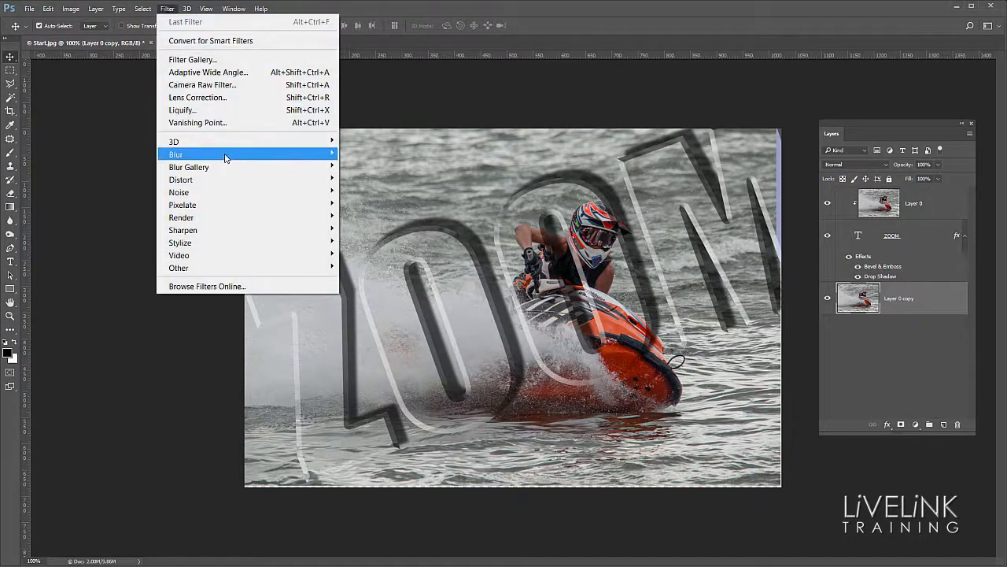
{"action": "mouse_move", "coordinate": [226, 159]}
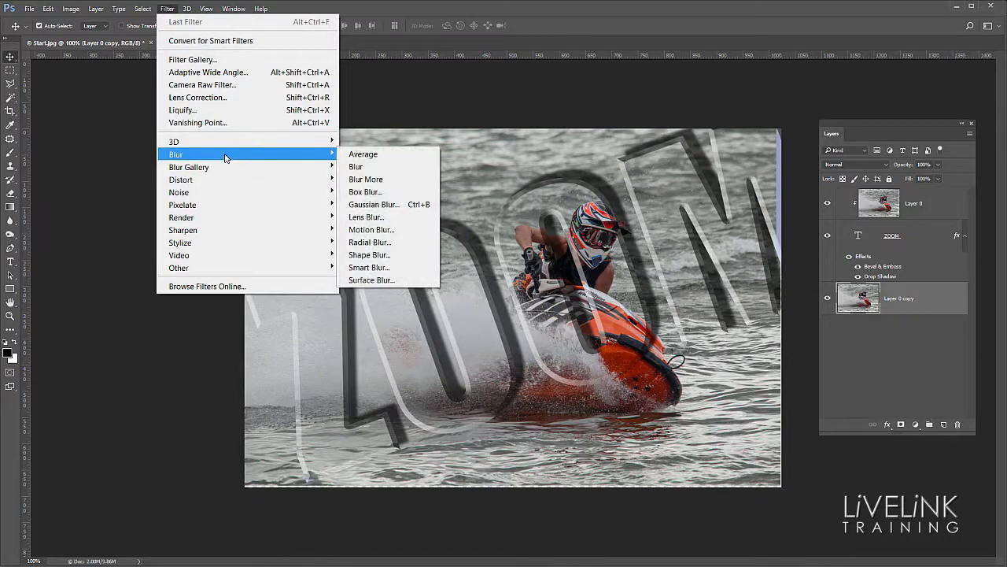
{"action": "left_click", "coordinate": [393, 243]}
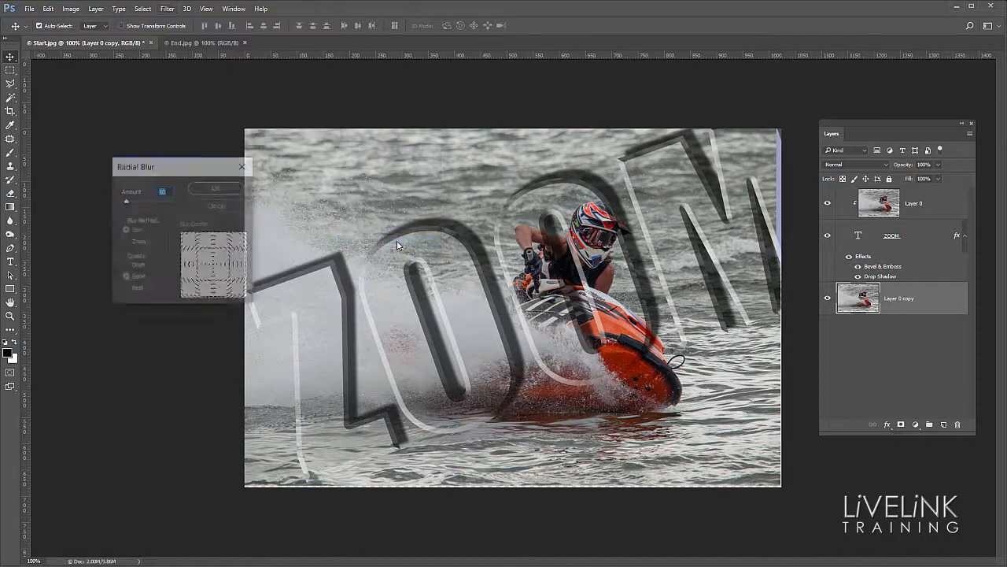
{"action": "left_click", "coordinate": [125, 242]}
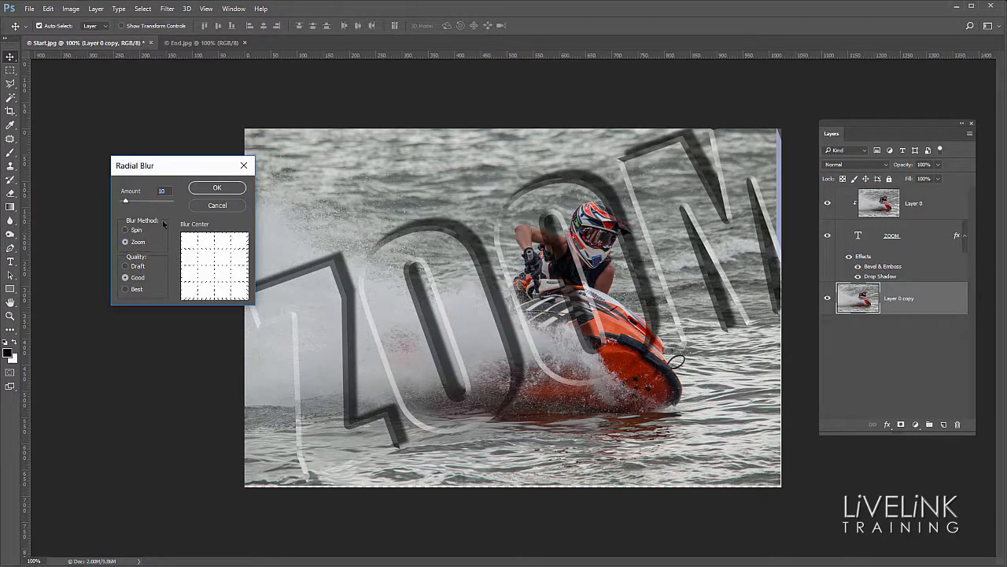
{"action": "left_click_drag", "start_coordinate": [125, 203], "coordinate": [170, 204]}
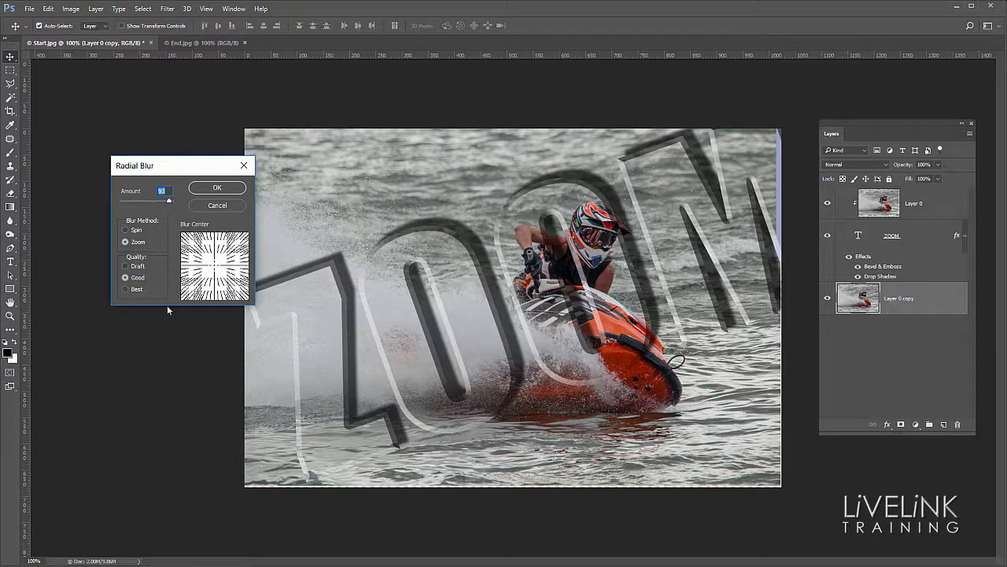
{"action": "left_click_drag", "start_coordinate": [169, 202], "coordinate": [179, 203]}
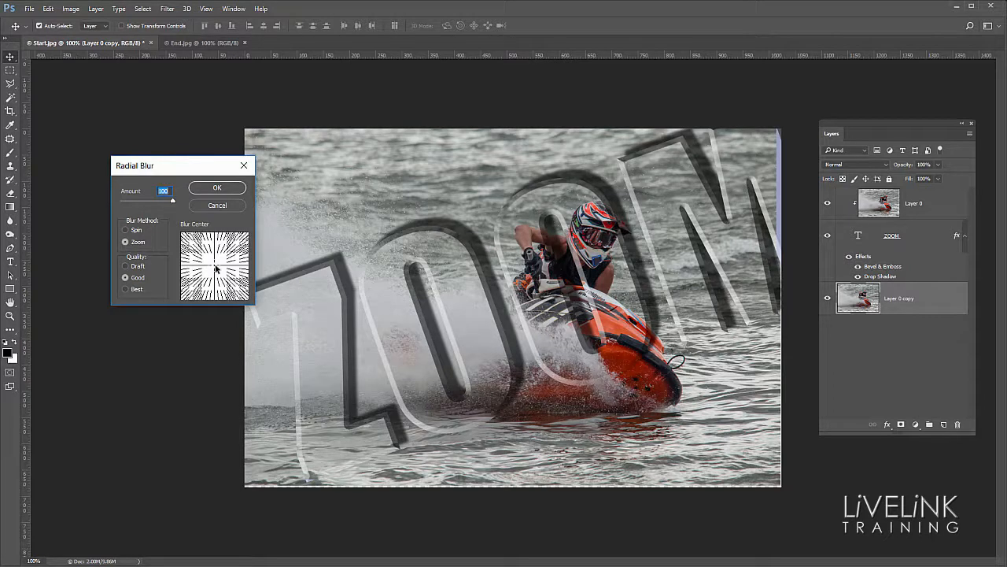
{"action": "left_click_drag", "start_coordinate": [215, 265], "coordinate": [219, 259]}
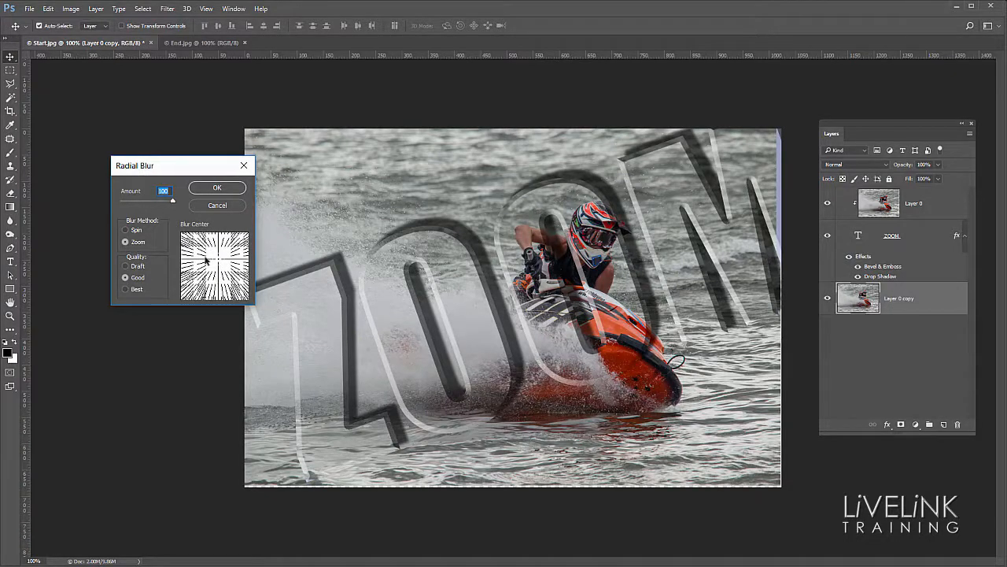
{"action": "left_click_drag", "start_coordinate": [217, 258], "coordinate": [219, 266]}
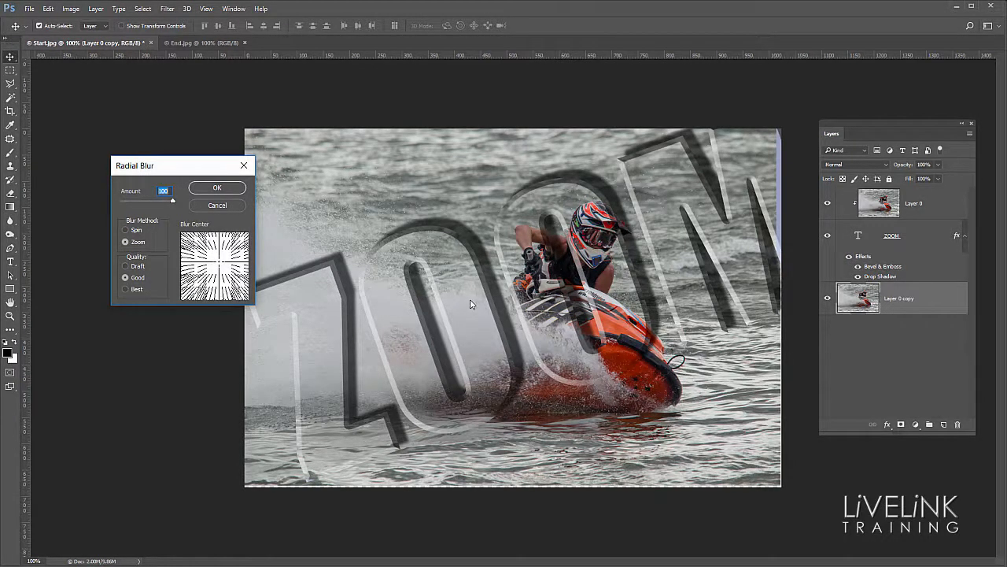
{"action": "left_click", "coordinate": [216, 187]}
Step: Stretch the blurred background layer from its lower-right corner to about 107% width and 112% height to fill the canvas
{"action": "key", "text": "ctrl+t"}
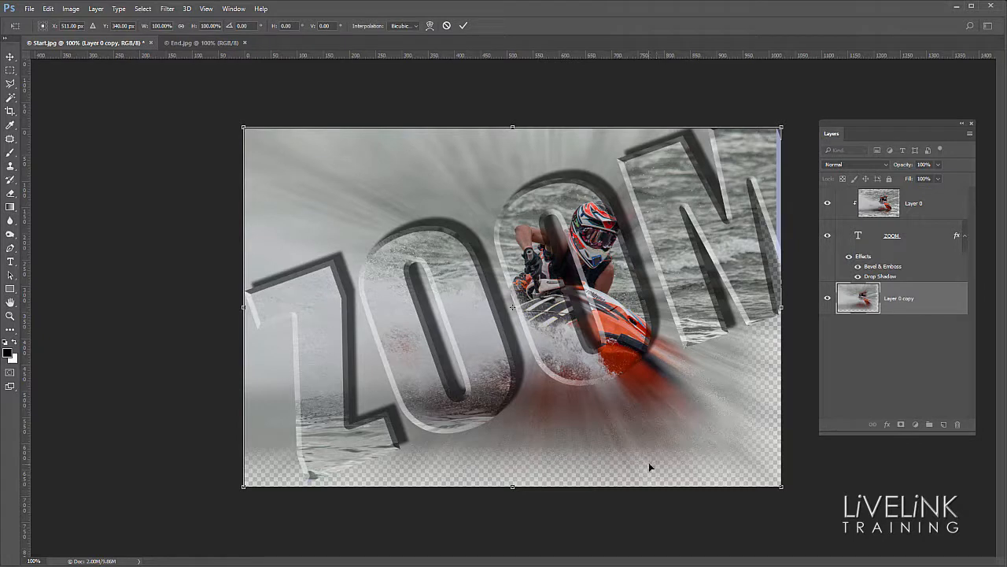
{"action": "key", "text": "Return"}
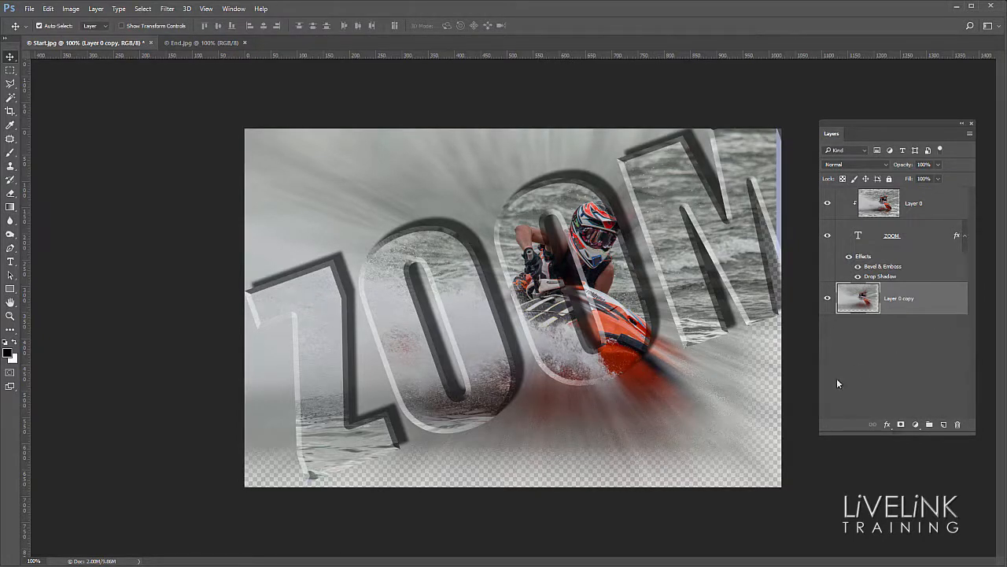
{"action": "key", "text": "ctrl"}
{"action": "key", "text": "ctrl+t"}
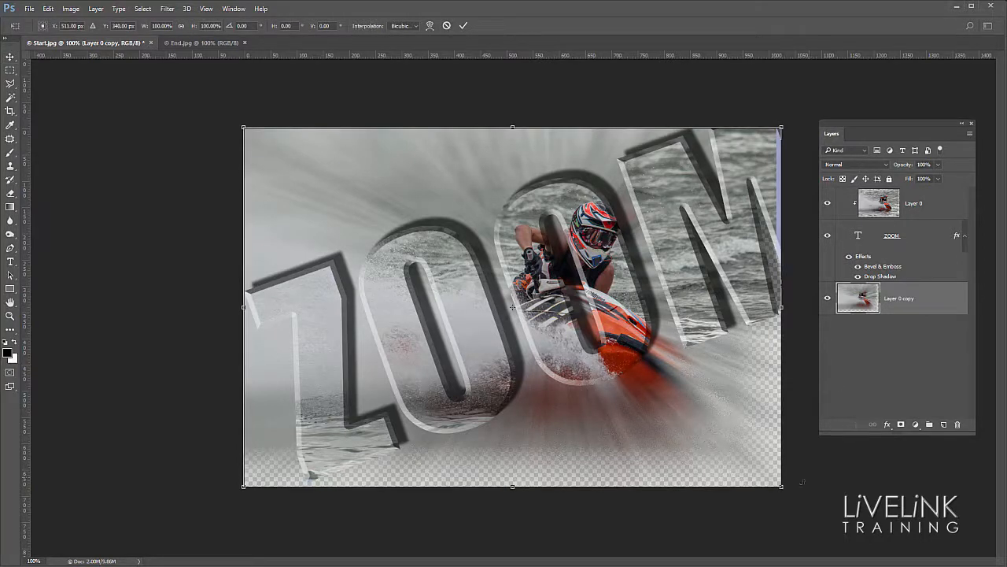
{"action": "left_click_drag", "start_coordinate": [784, 490], "coordinate": [820, 530]}
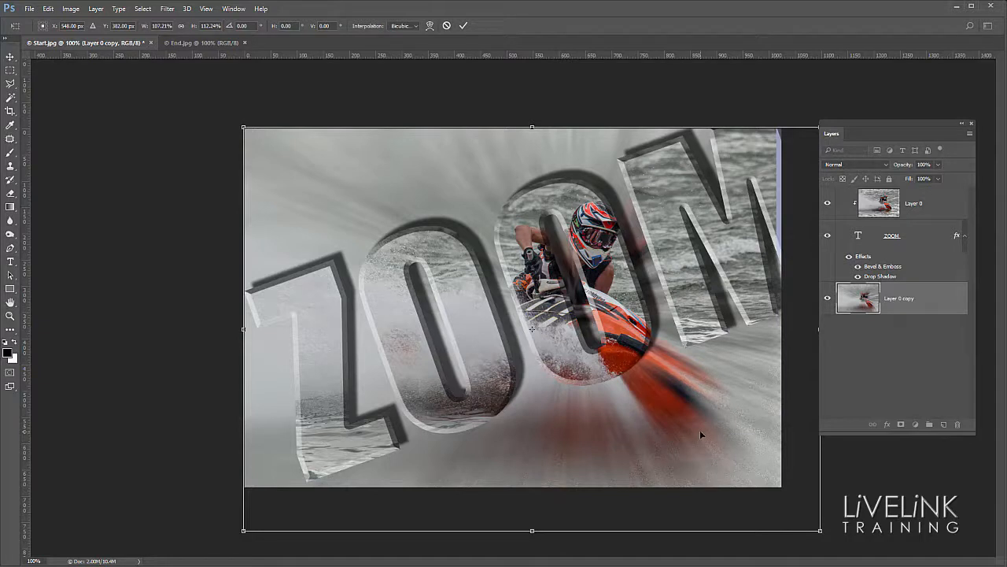
{"action": "key", "text": "Return"}
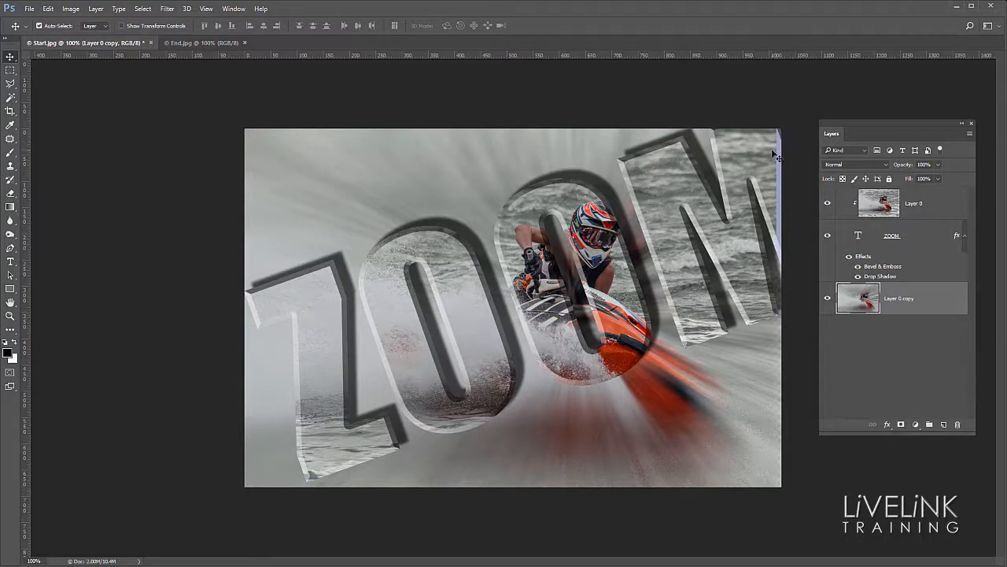
Step: Crop a thin strip off both sides of the canvas to trim the leftover band along the image's right edge
{"action": "left_click", "coordinate": [926, 214]}
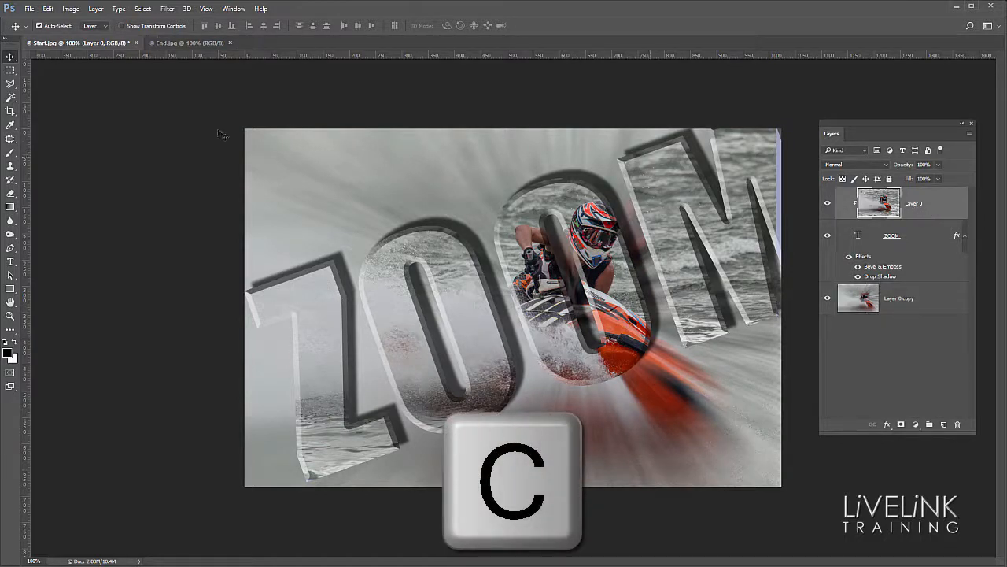
{"action": "left_click", "coordinate": [10, 115]}
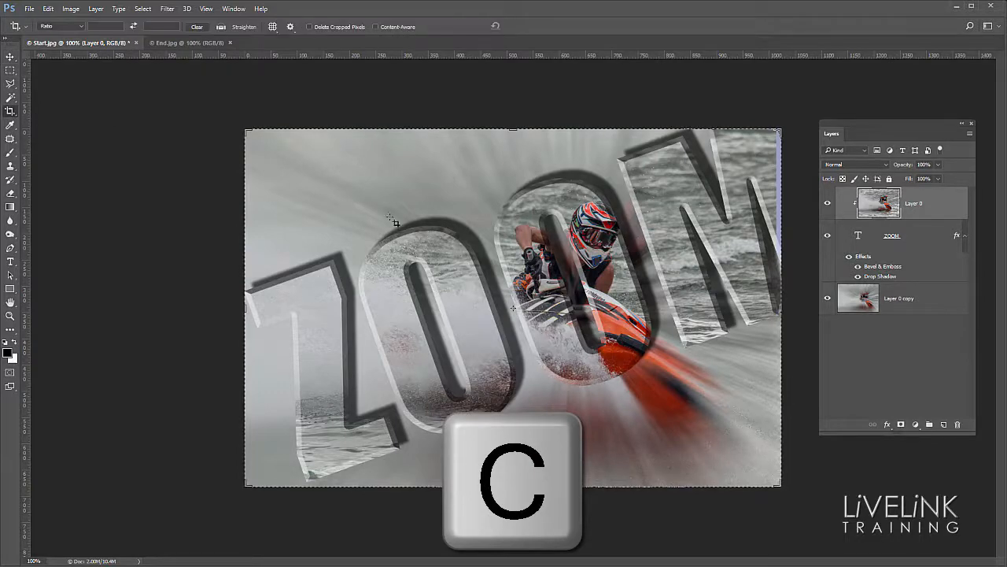
{"action": "left_click_drag", "start_coordinate": [781, 307], "coordinate": [779, 308]}
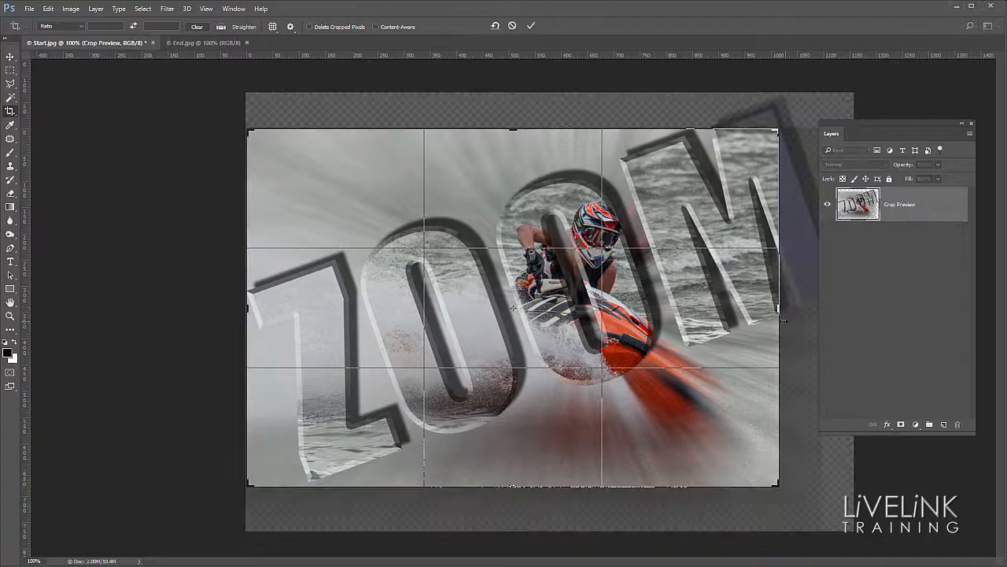
{"action": "double_click", "coordinate": [733, 293]}
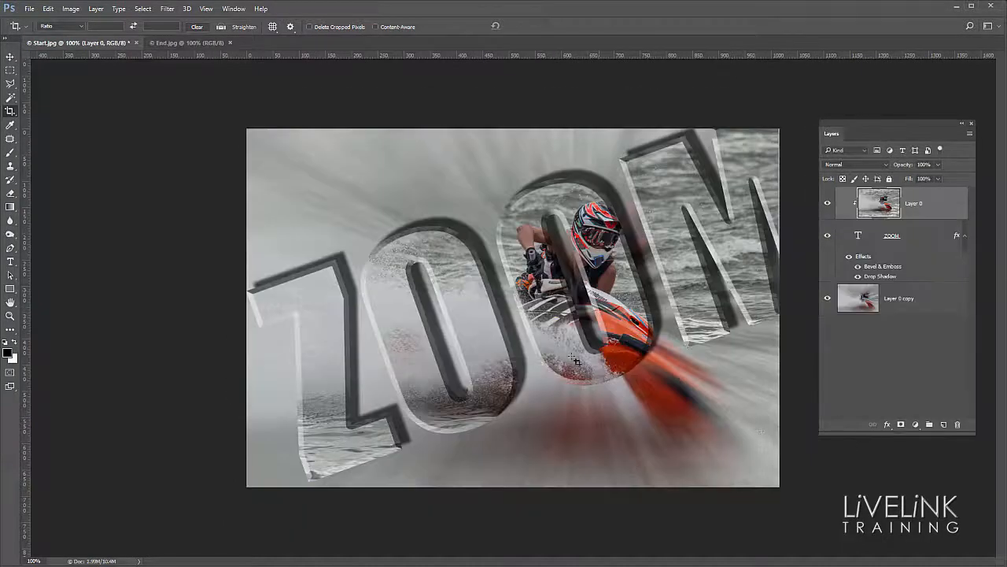